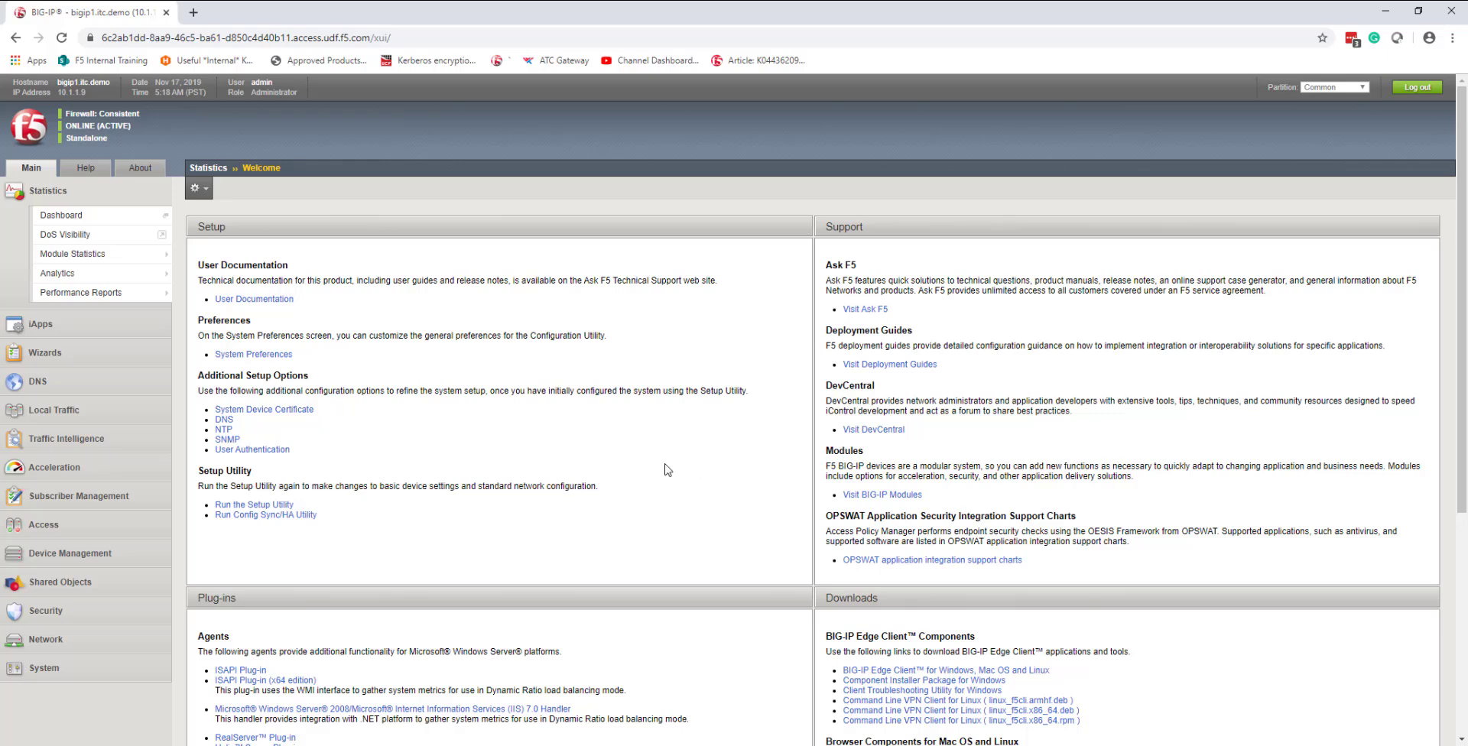
# Step: Create a DNS cache named demo_cache with the resolver type Transparent (None)
pyautogui.click(148, 384)
pyautogui.click(145, 359)
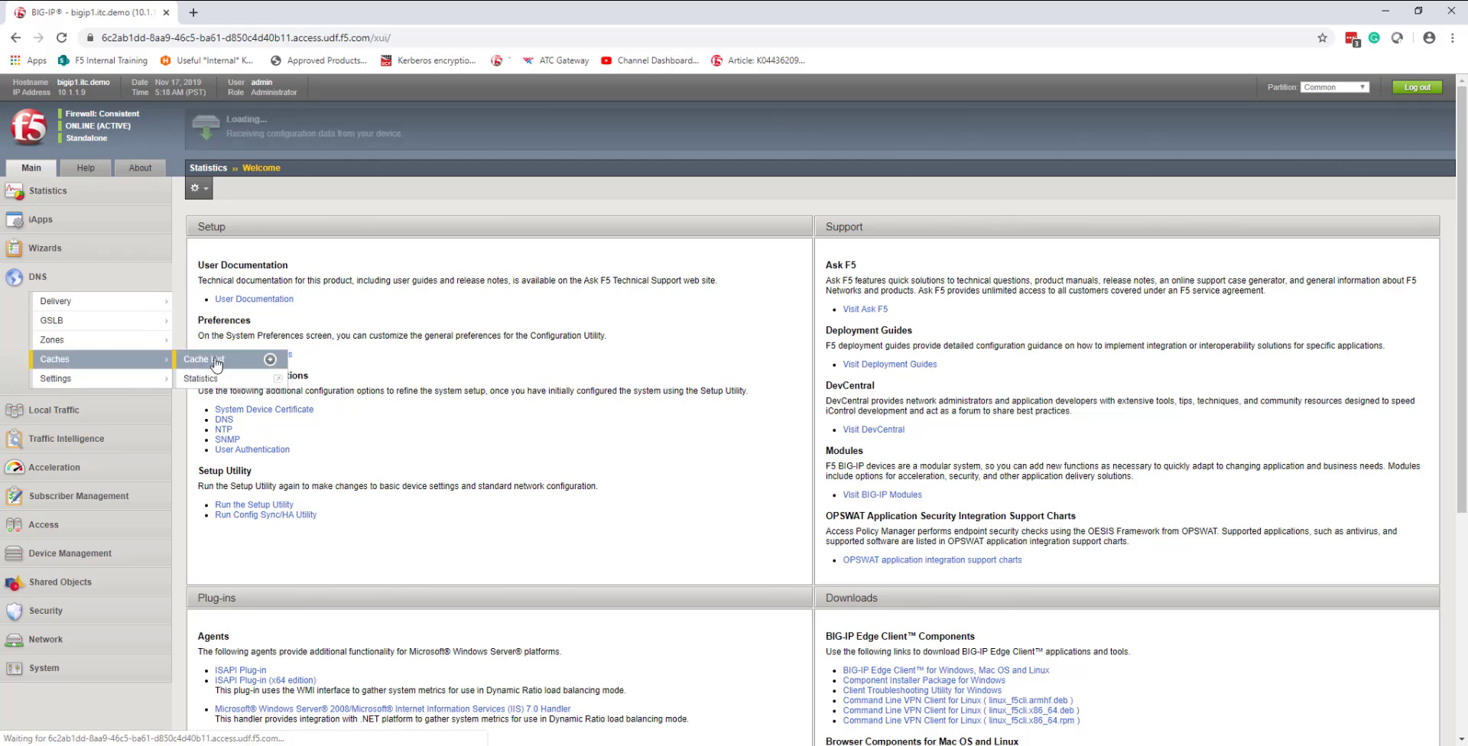
pyautogui.click(1430, 228)
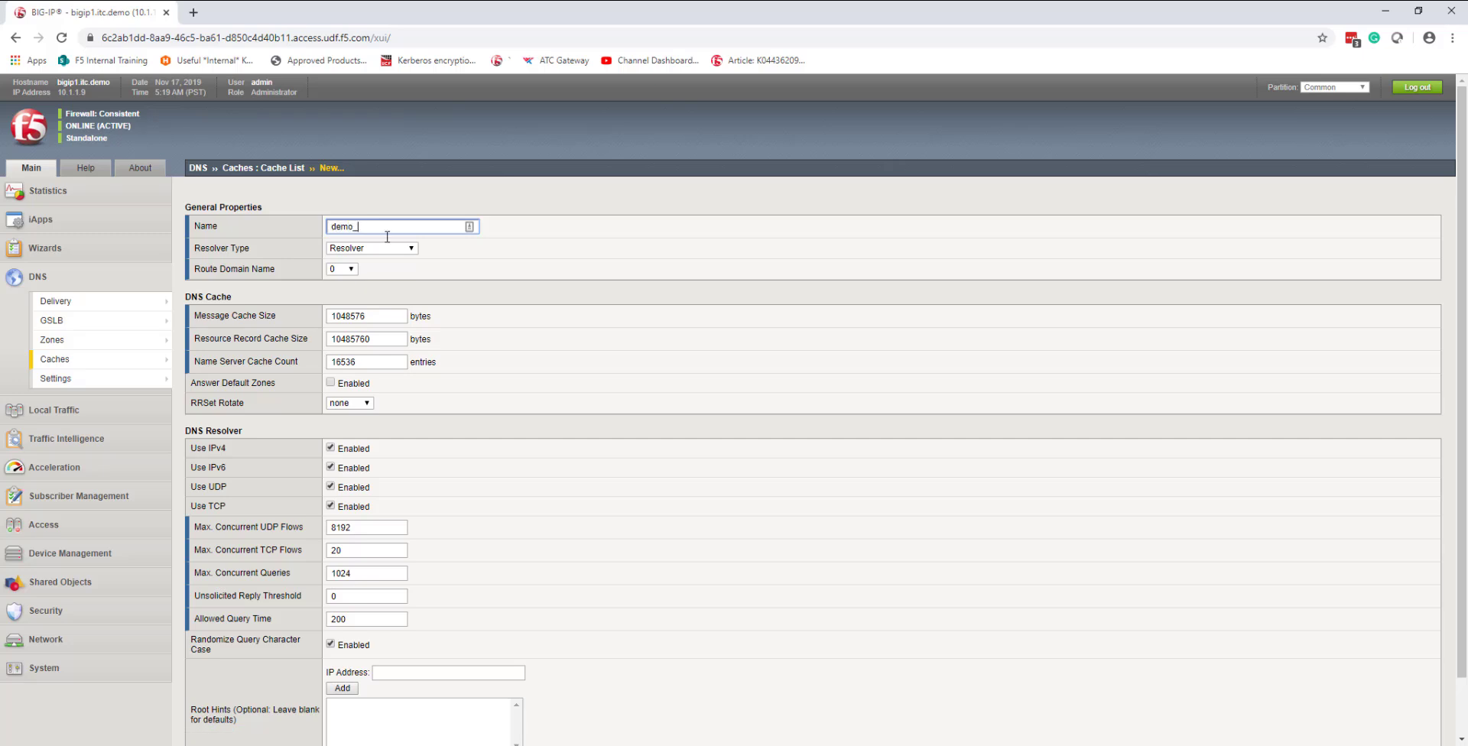
pyautogui.write('demo_cache')
pyautogui.click(390, 252)
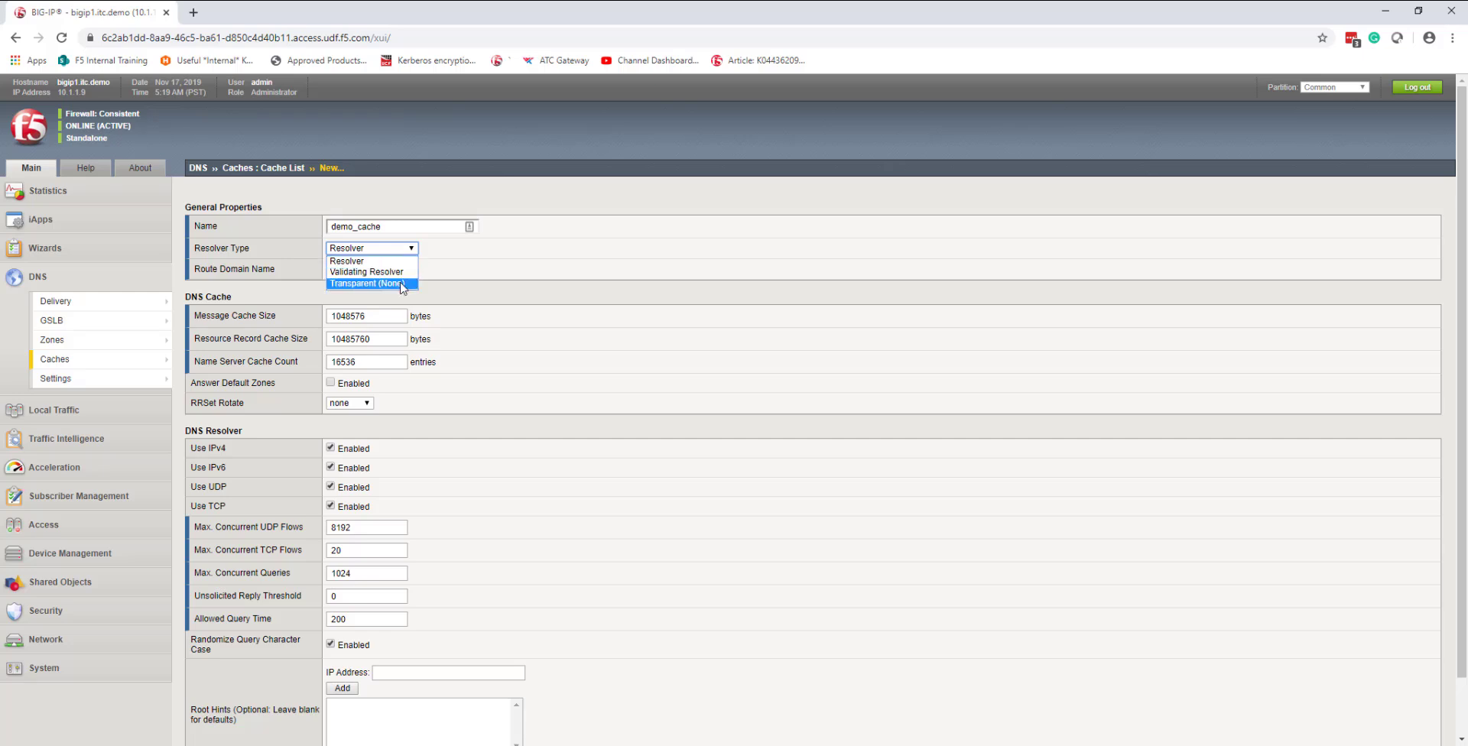
pyautogui.click(400, 284)
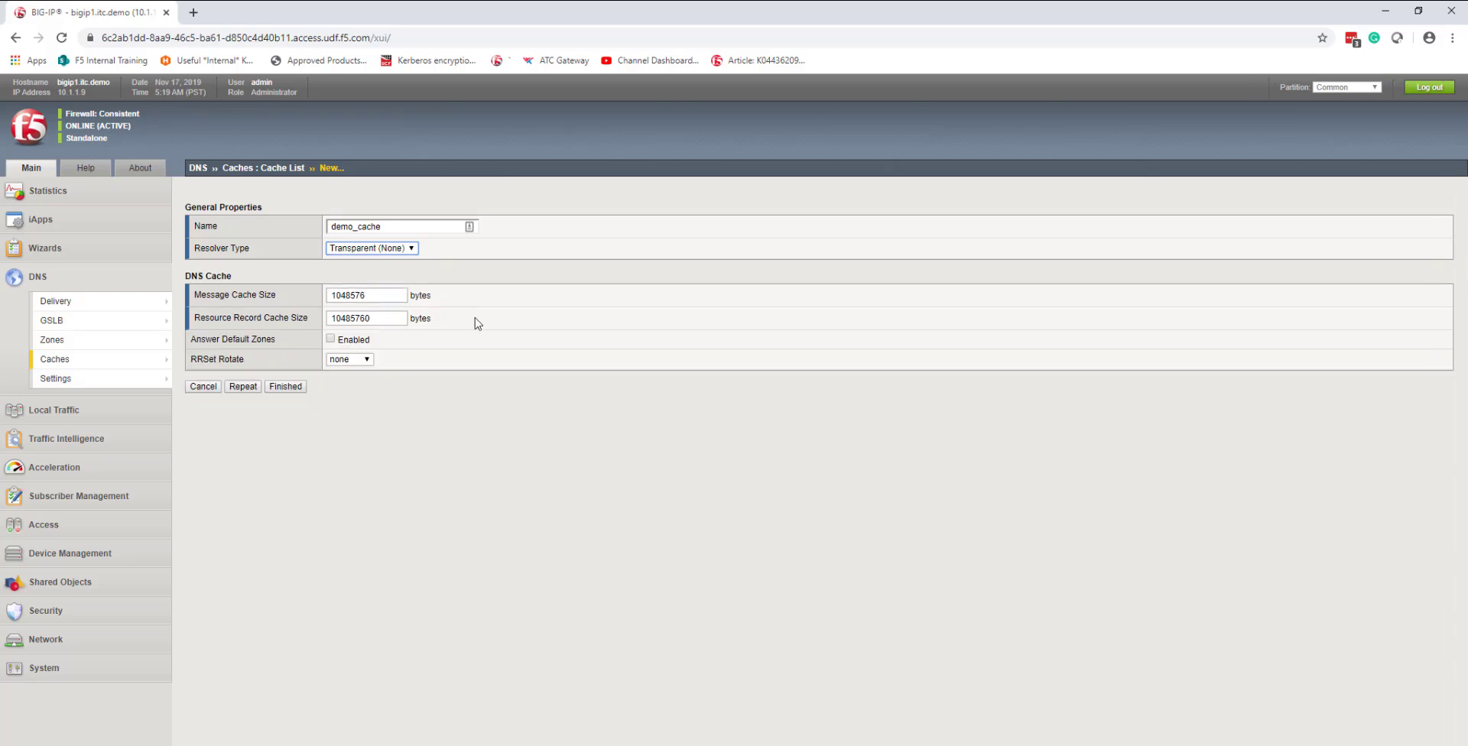
pyautogui.click(285, 388)
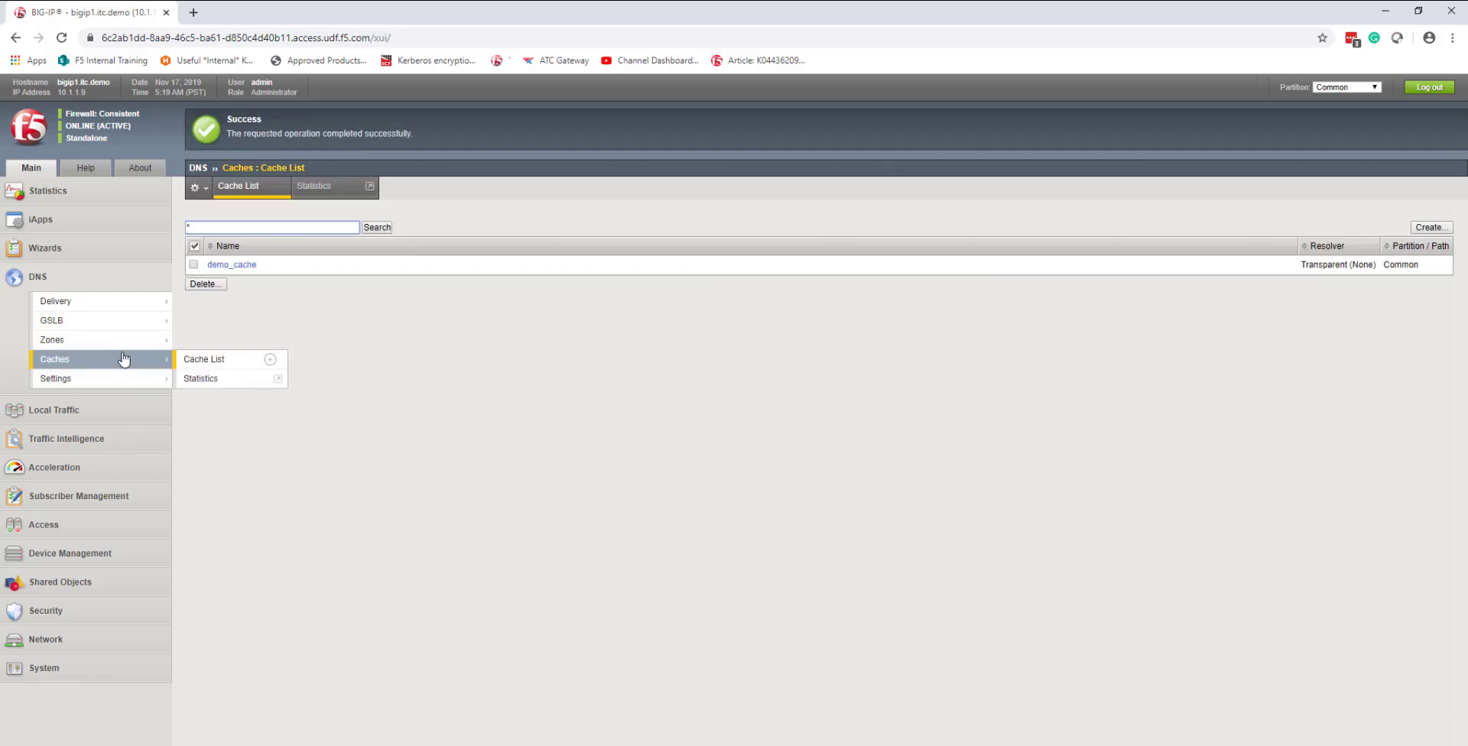
# Step: Create a DNS load balancing monitor named demo_dc_monitor of type DNS with the query name msn.com
pyautogui.moveTo(129, 309)
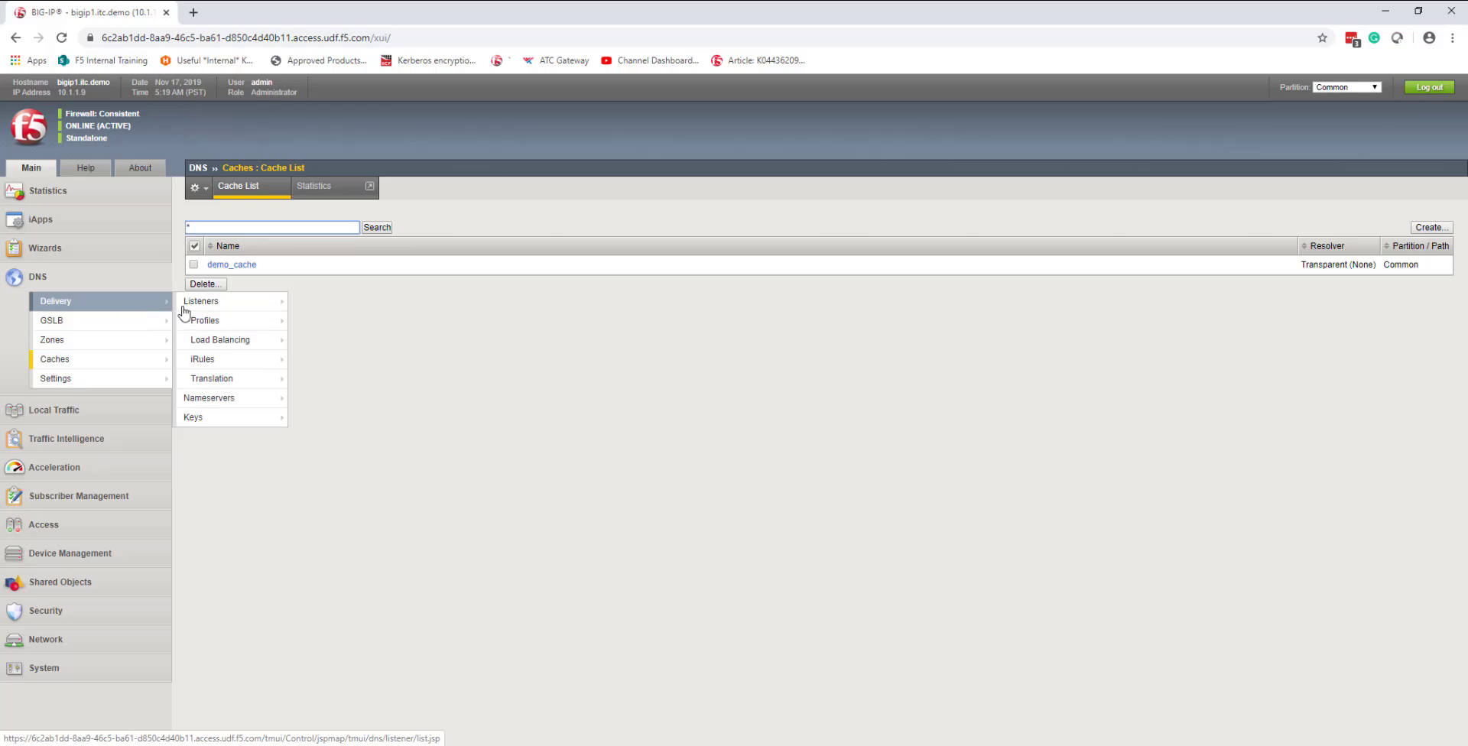
pyautogui.moveTo(236, 337)
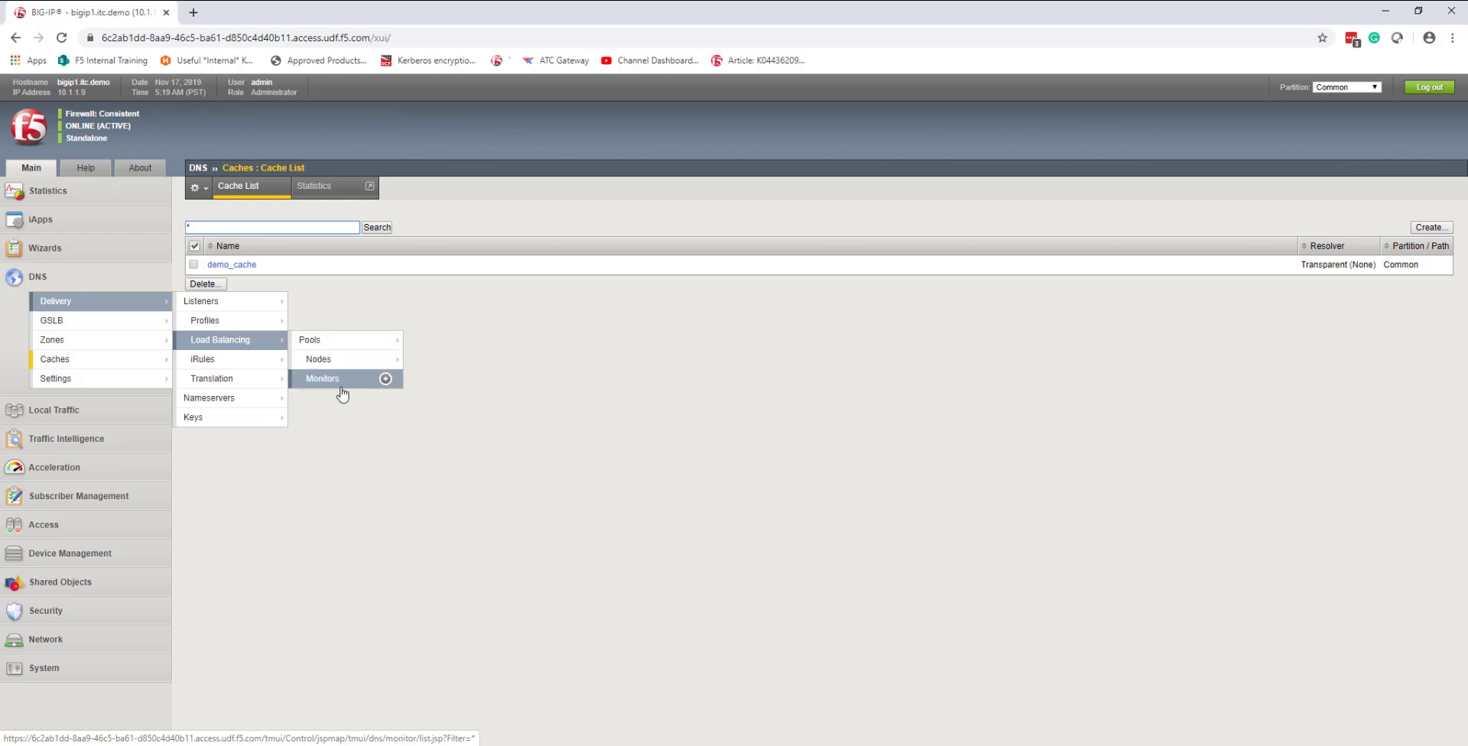
pyautogui.click(337, 379)
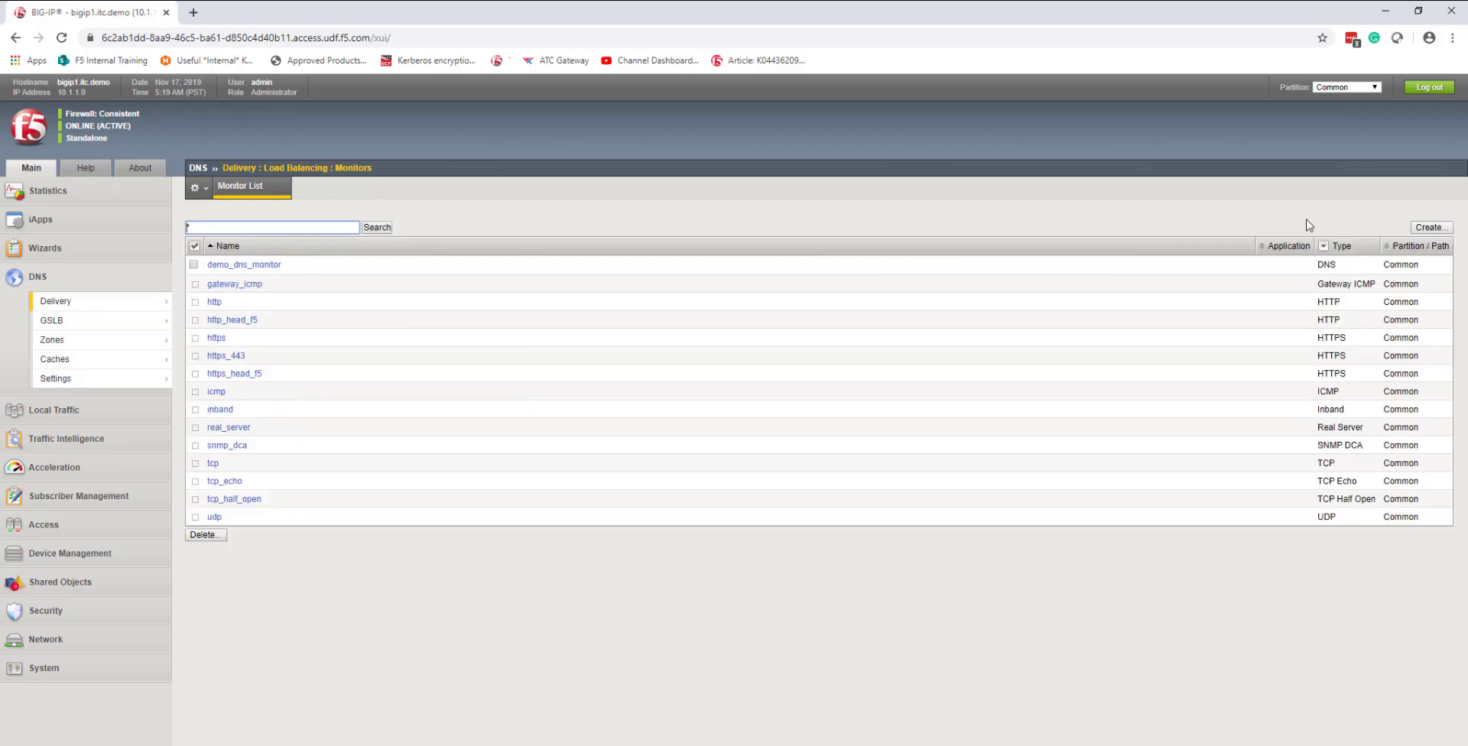
pyautogui.click(1442, 228)
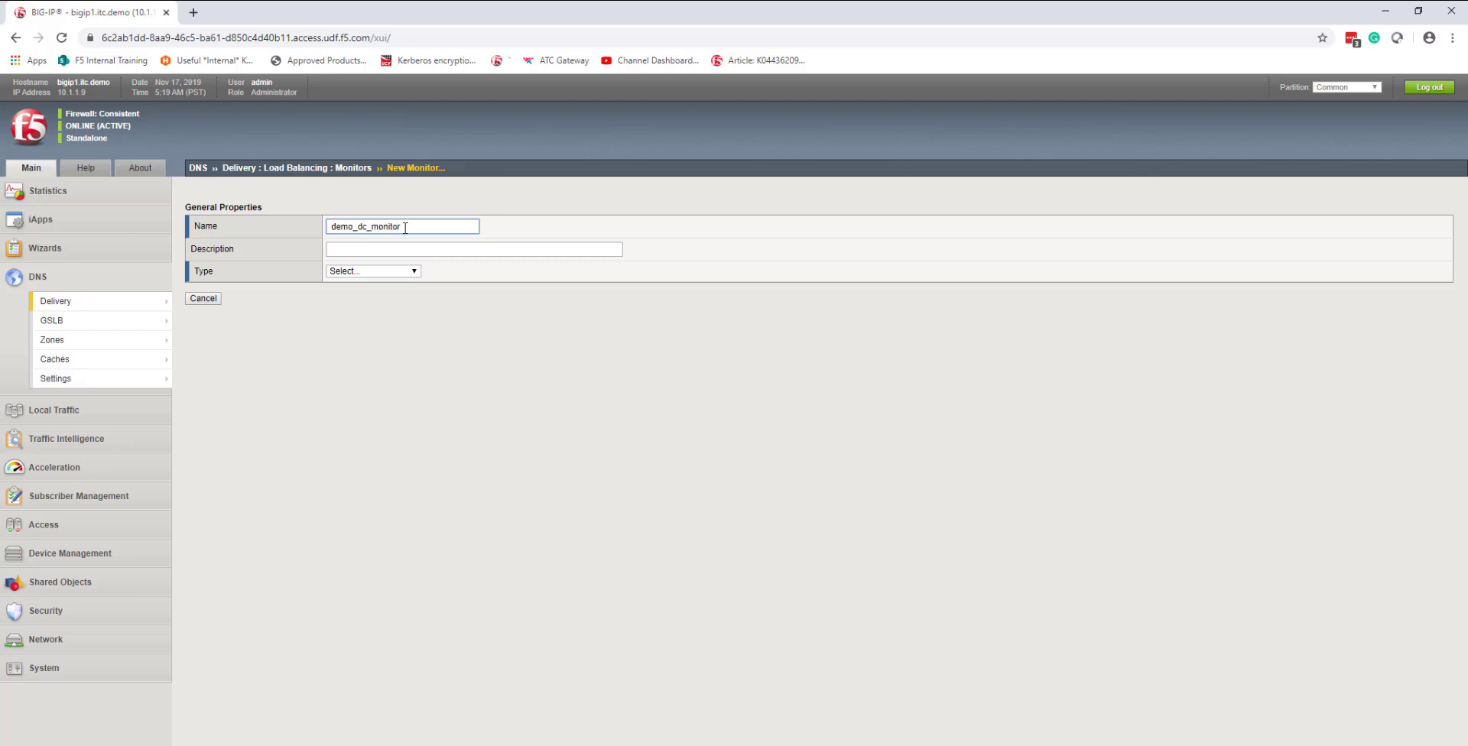
pyautogui.click(400, 273)
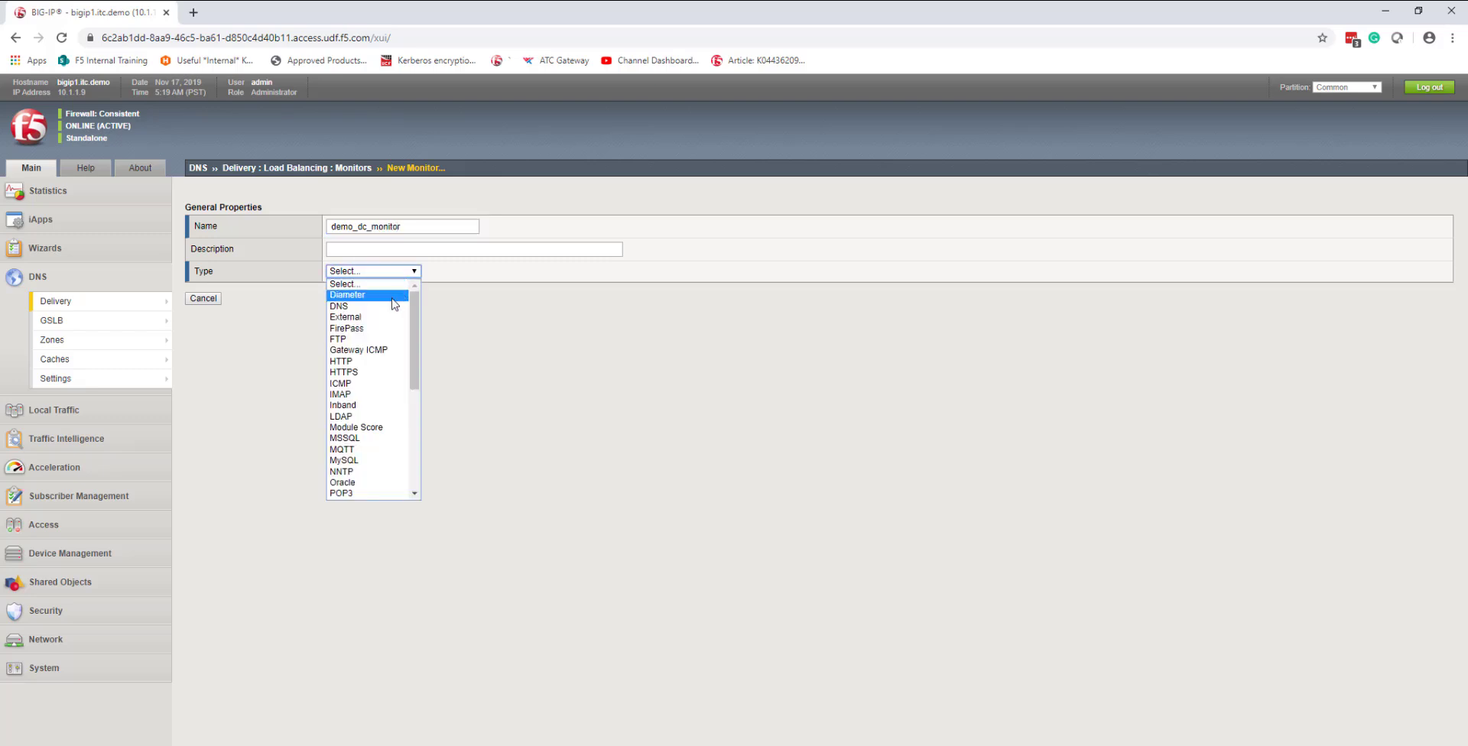
pyautogui.click(386, 306)
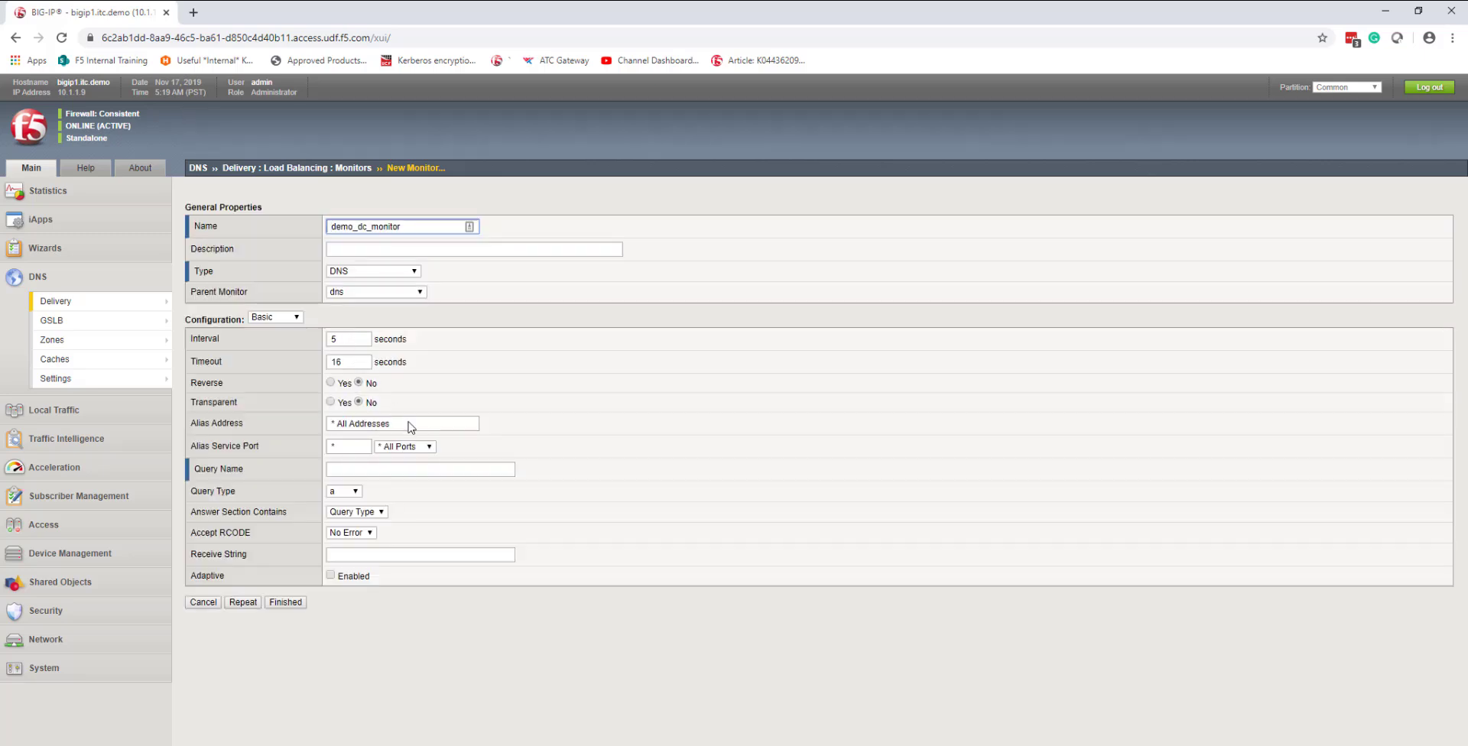
pyautogui.click(421, 472)
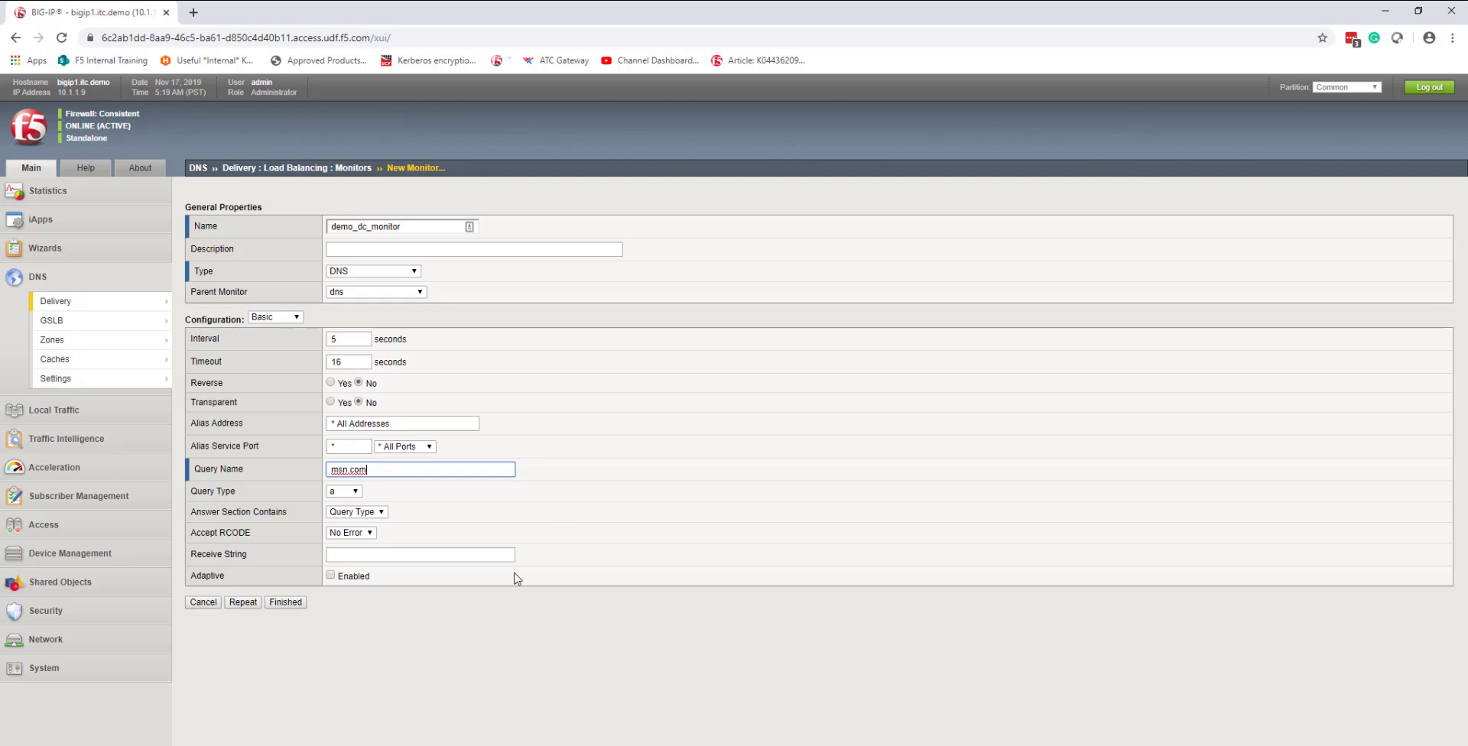
pyautogui.click(286, 603)
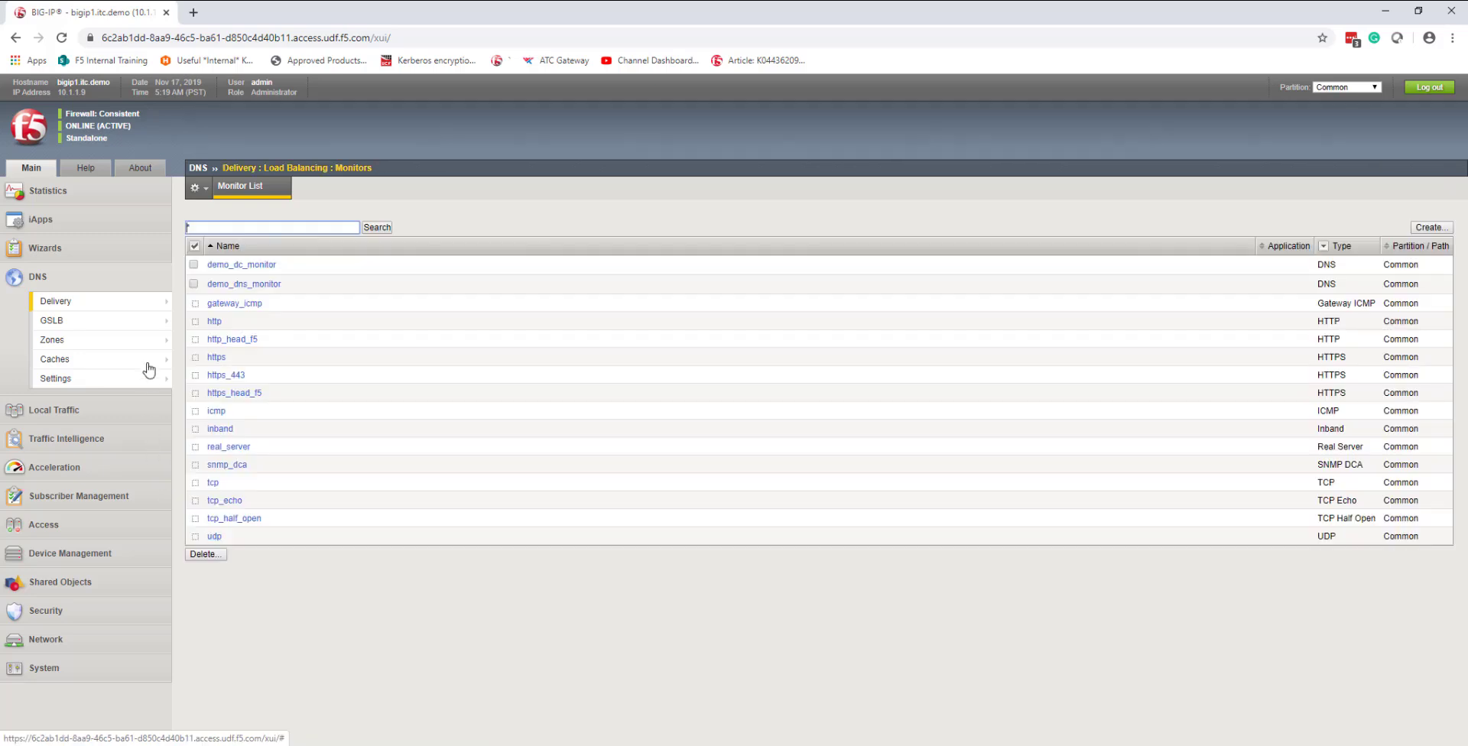
# Step: Start a new DNS load balancing pool named dc and assign demo_dc_monitor as its active health monitor
pyautogui.moveTo(135, 307)
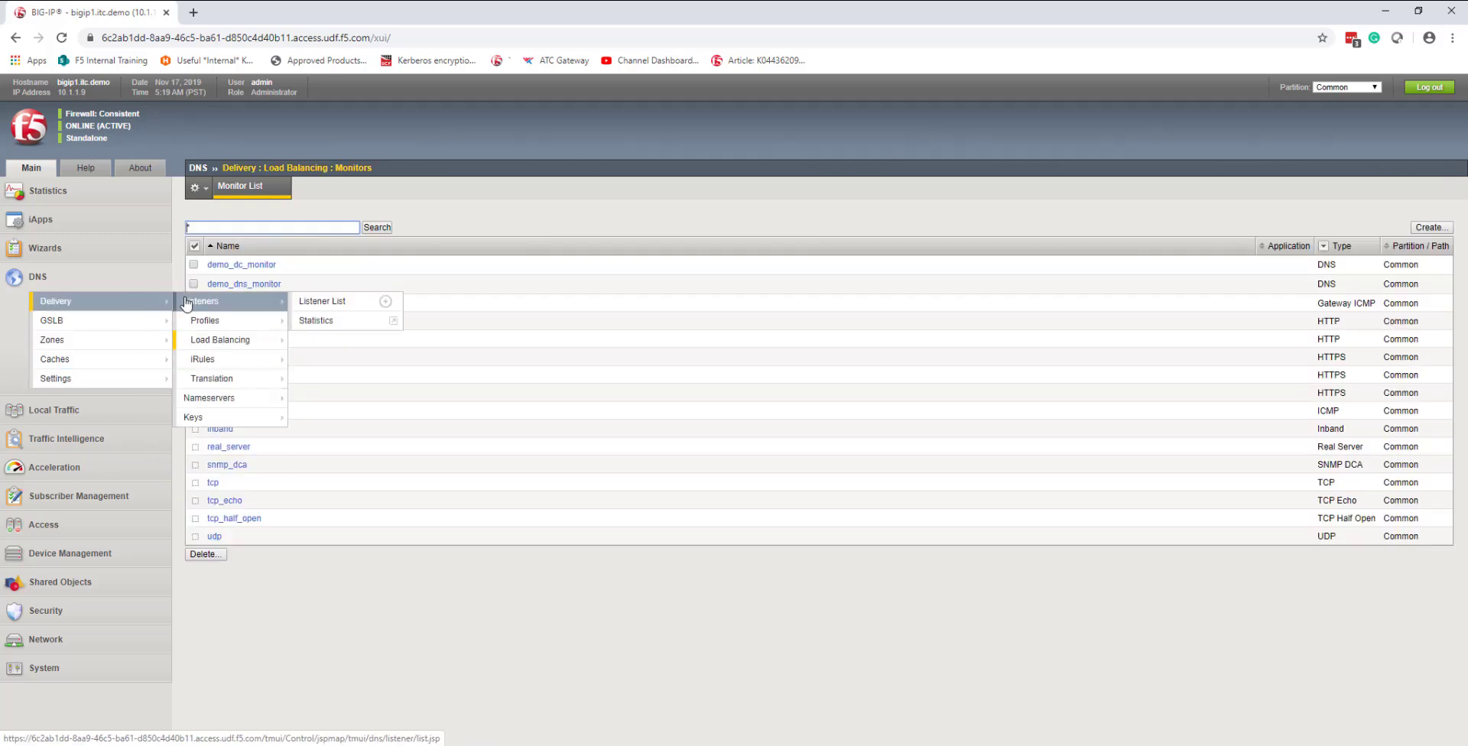
pyautogui.moveTo(229, 339)
pyautogui.moveTo(355, 346)
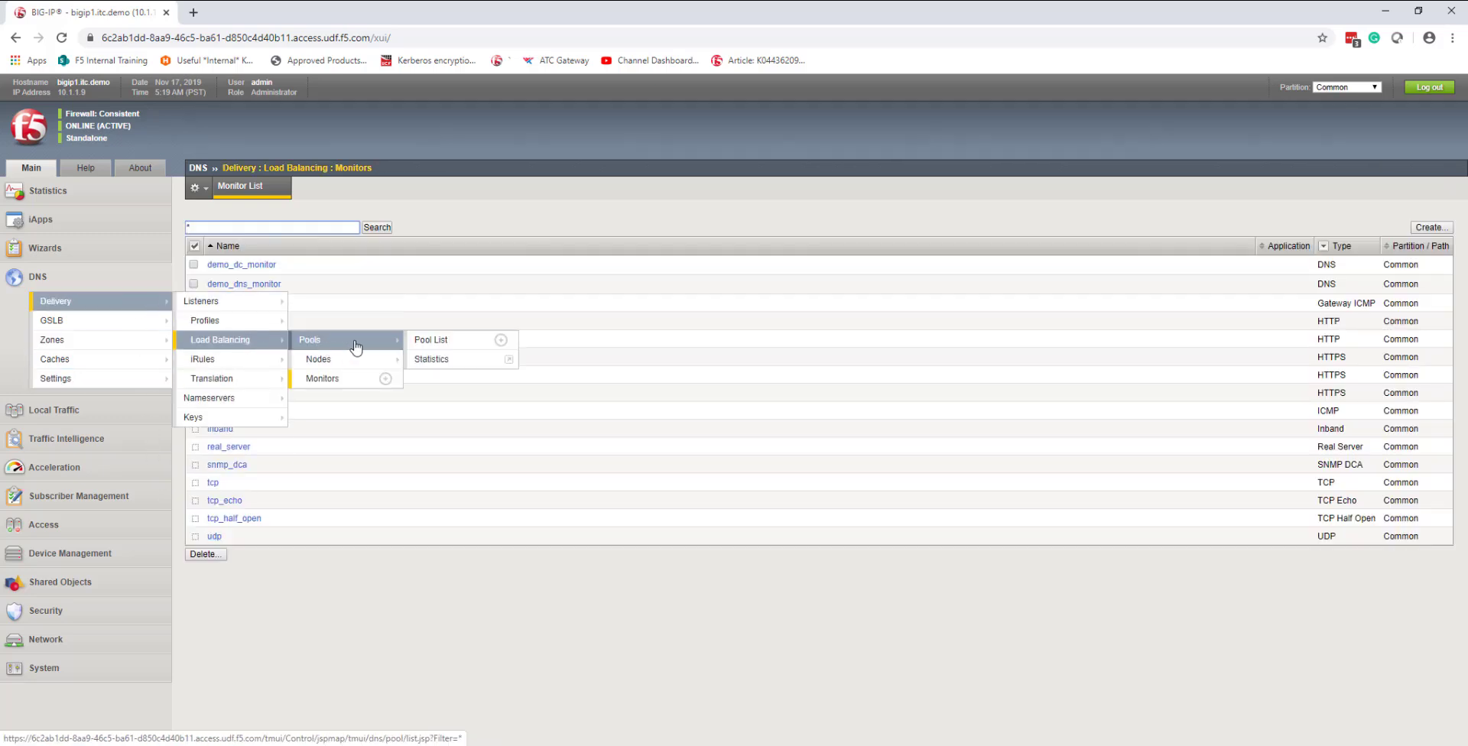
pyautogui.click(433, 340)
pyautogui.click(1451, 227)
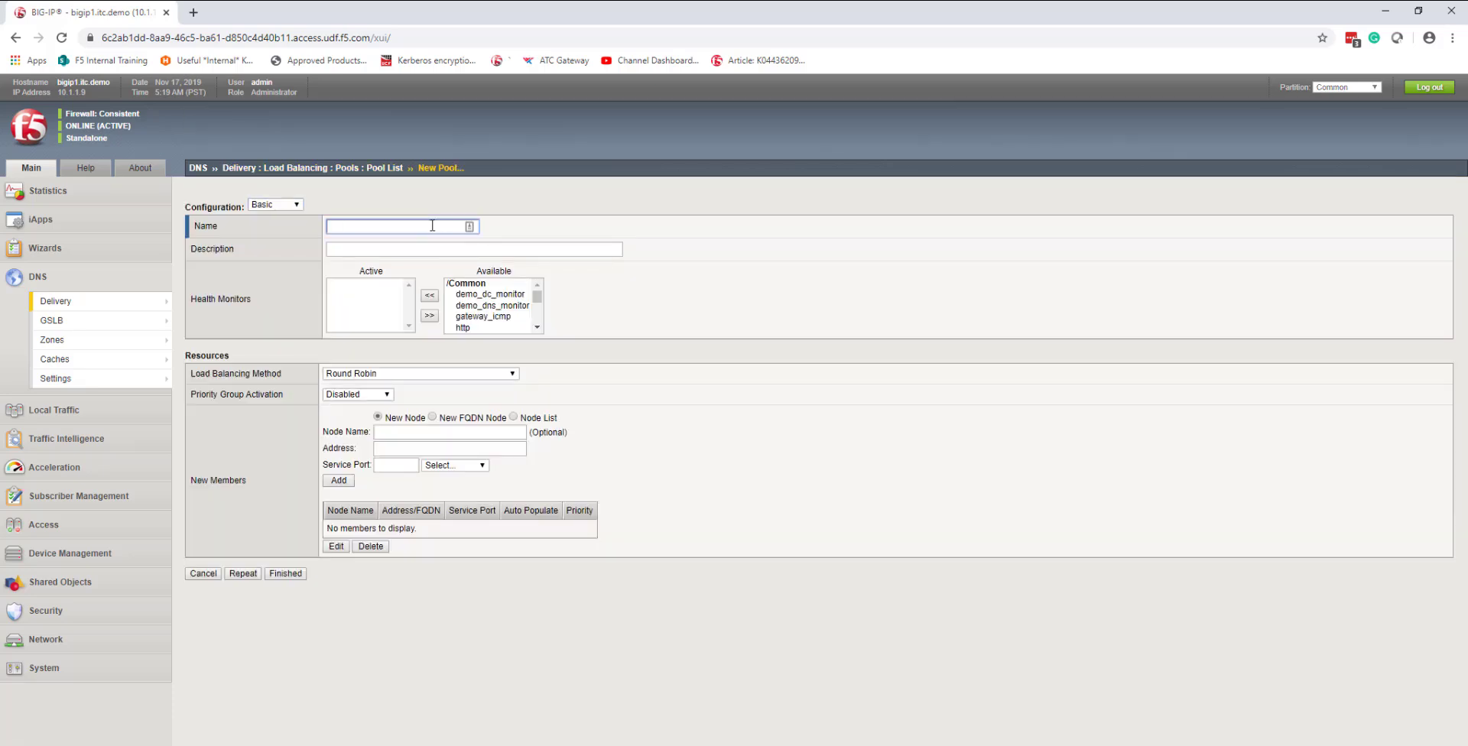
pyautogui.click(490, 295)
pyautogui.click(429, 296)
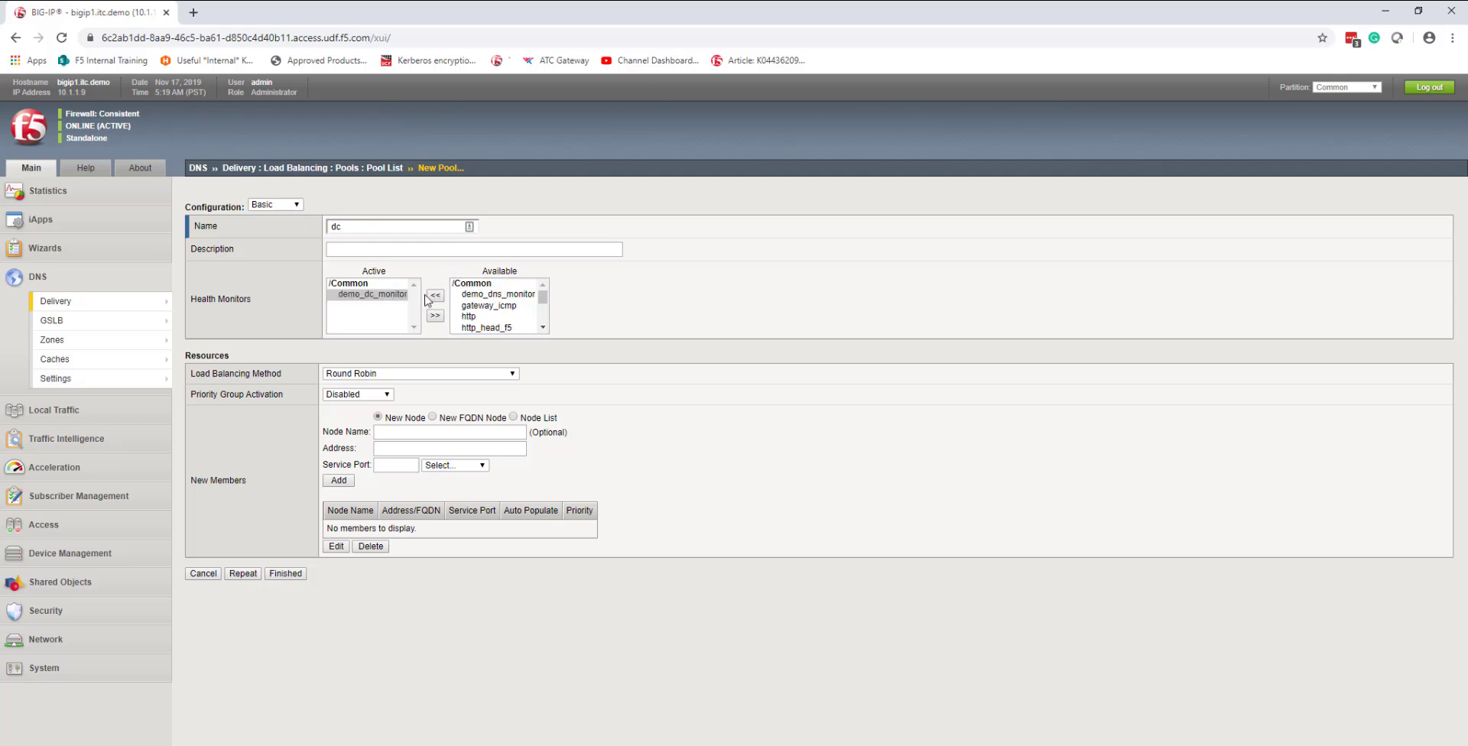
# Step: Set the pool's load balancing method to Least Connections (member), add a member at 10.1.20.6 with its service port, and save the pool
pyautogui.click(385, 374)
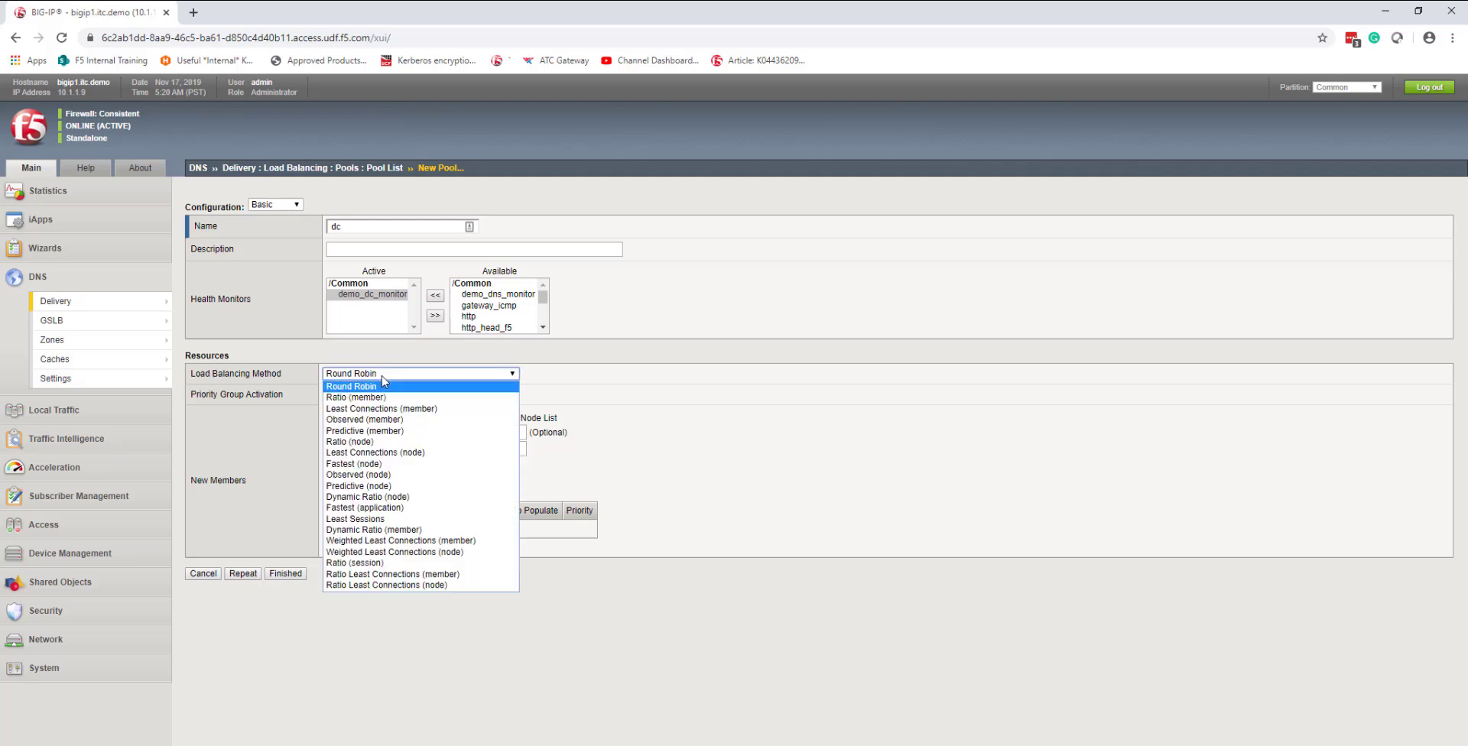
pyautogui.click(426, 410)
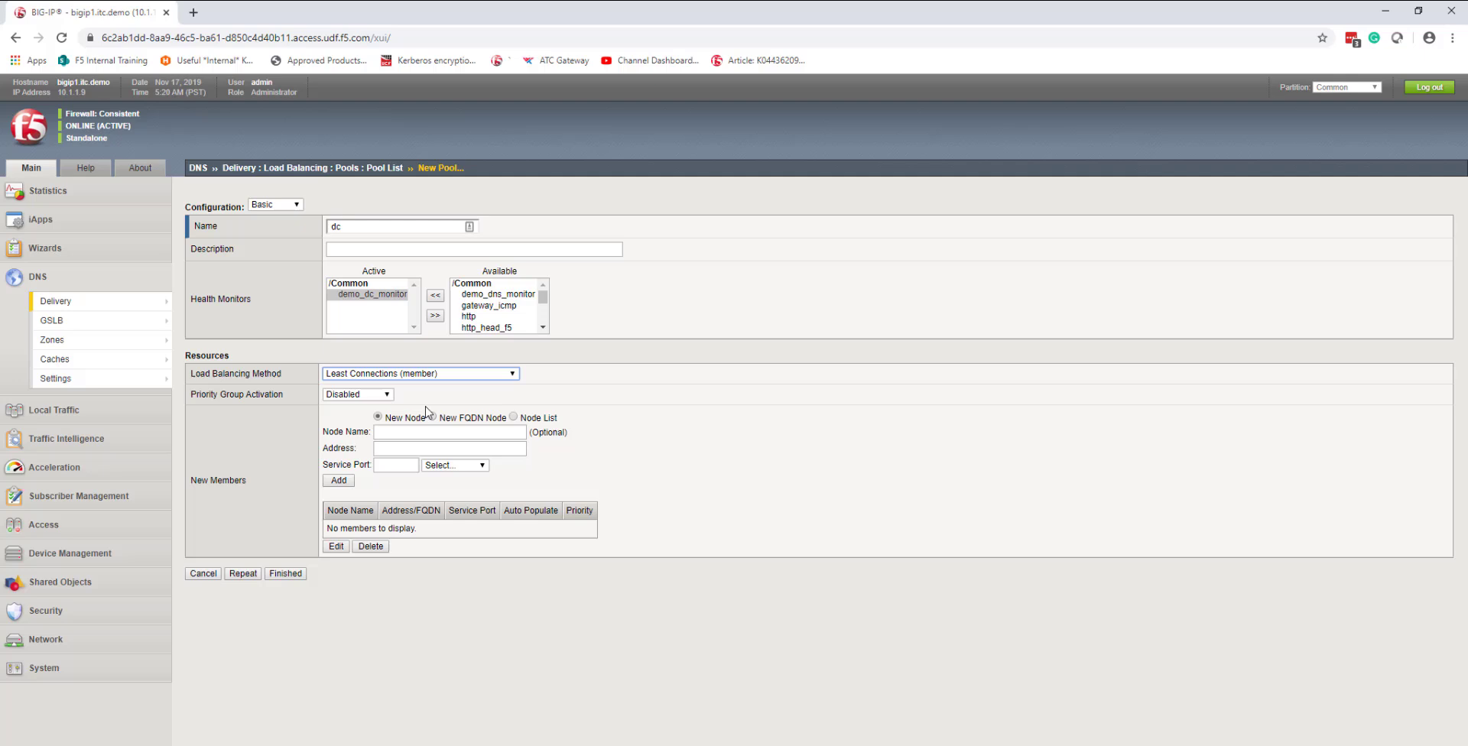
pyautogui.click(458, 448)
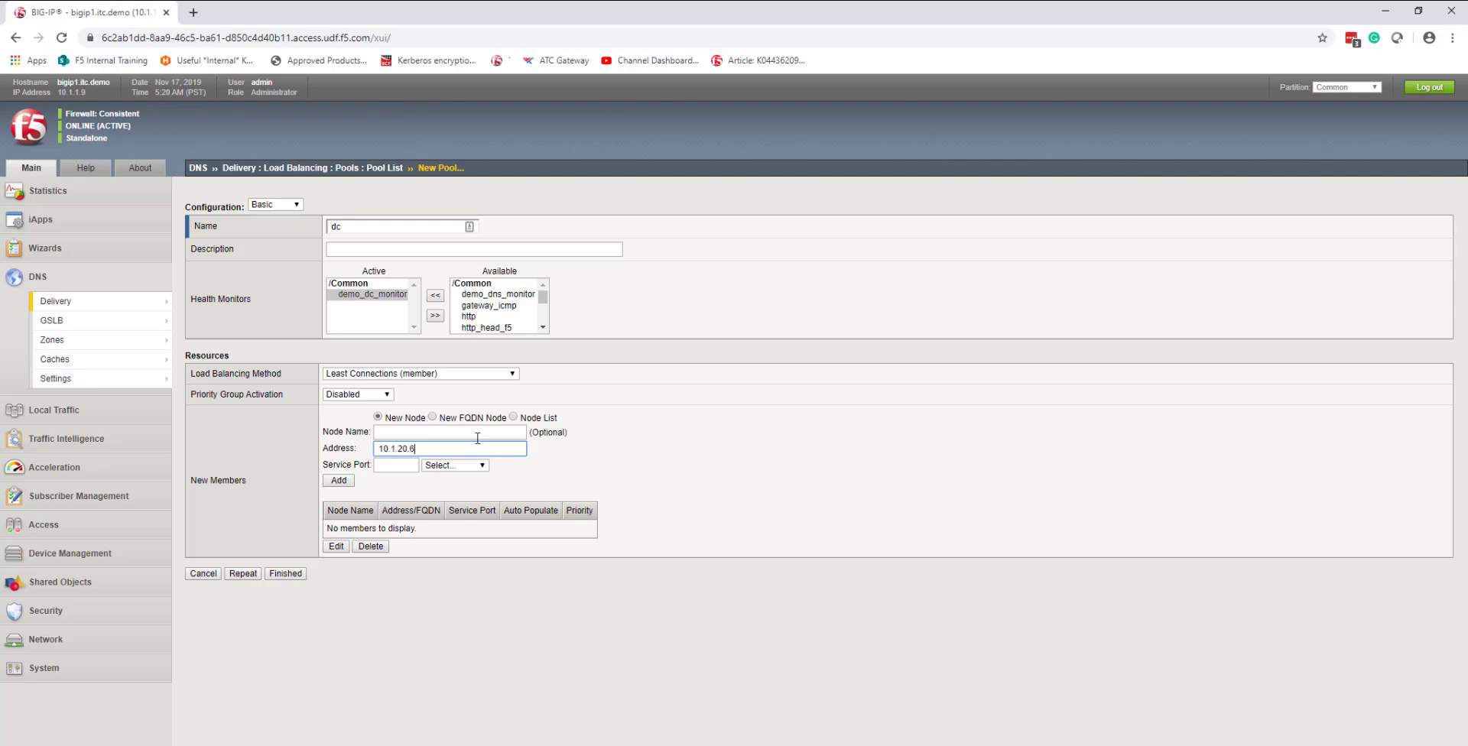
pyautogui.click(408, 464)
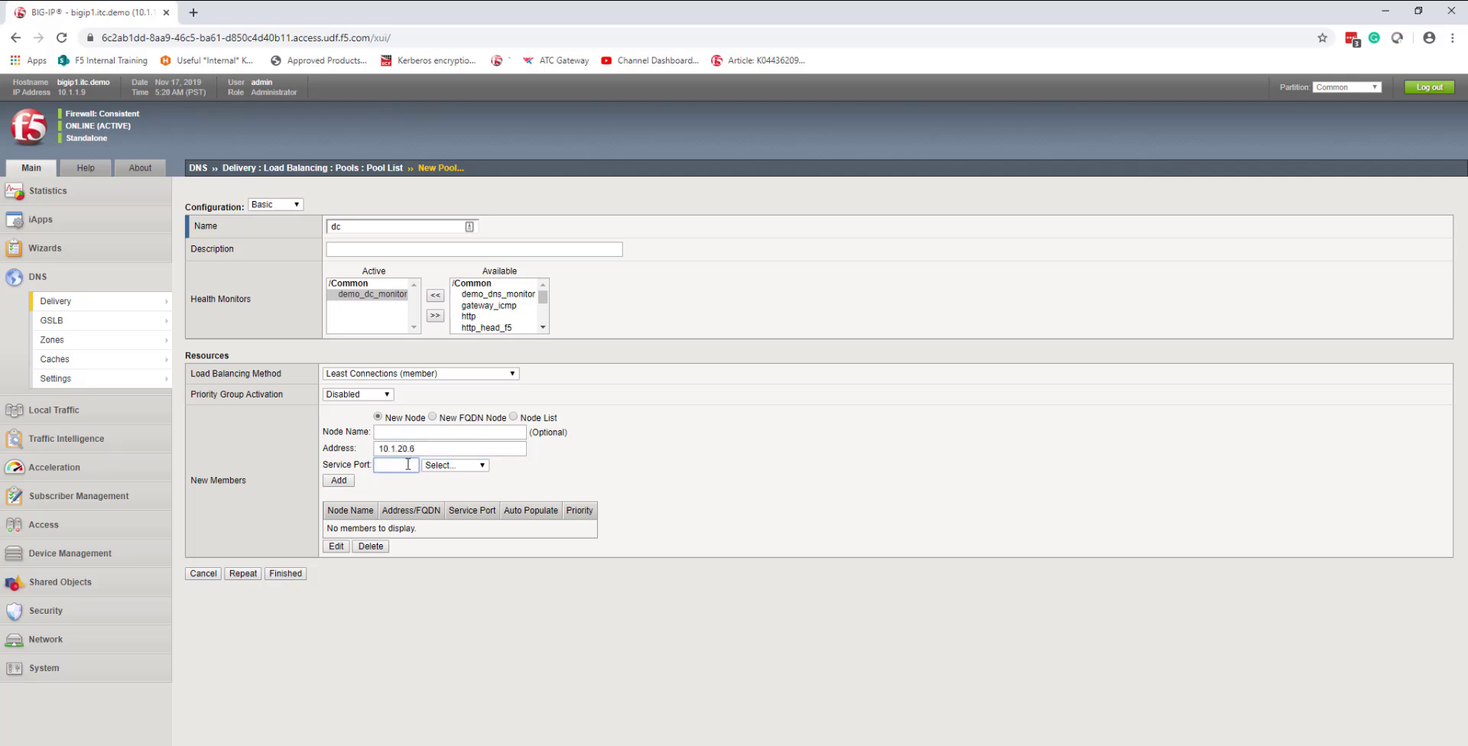
pyautogui.click(338, 480)
pyautogui.click(285, 573)
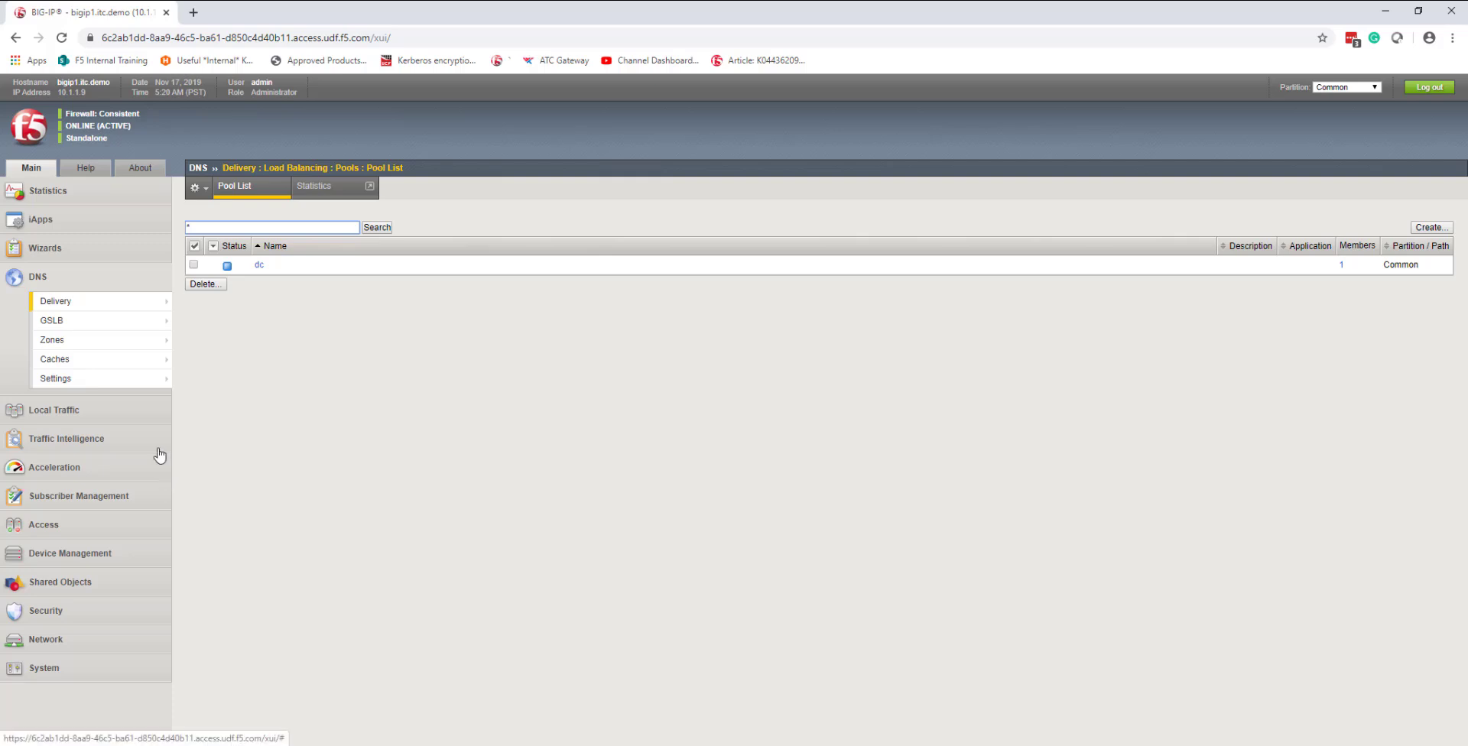
# Step: Start a new DNS delivery profile named demo and enable its DNS Cache using demo_cache
pyautogui.moveTo(133, 305)
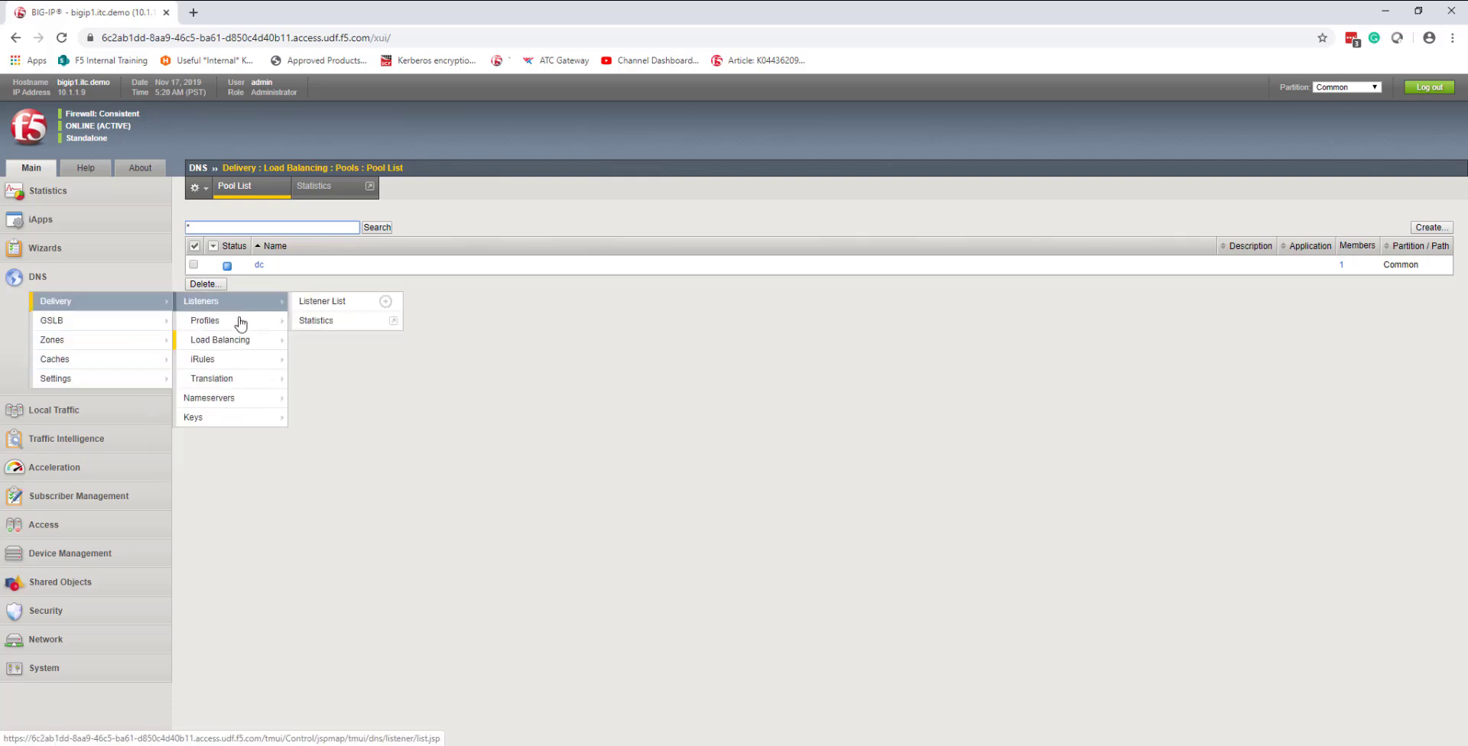
pyautogui.moveTo(233, 321)
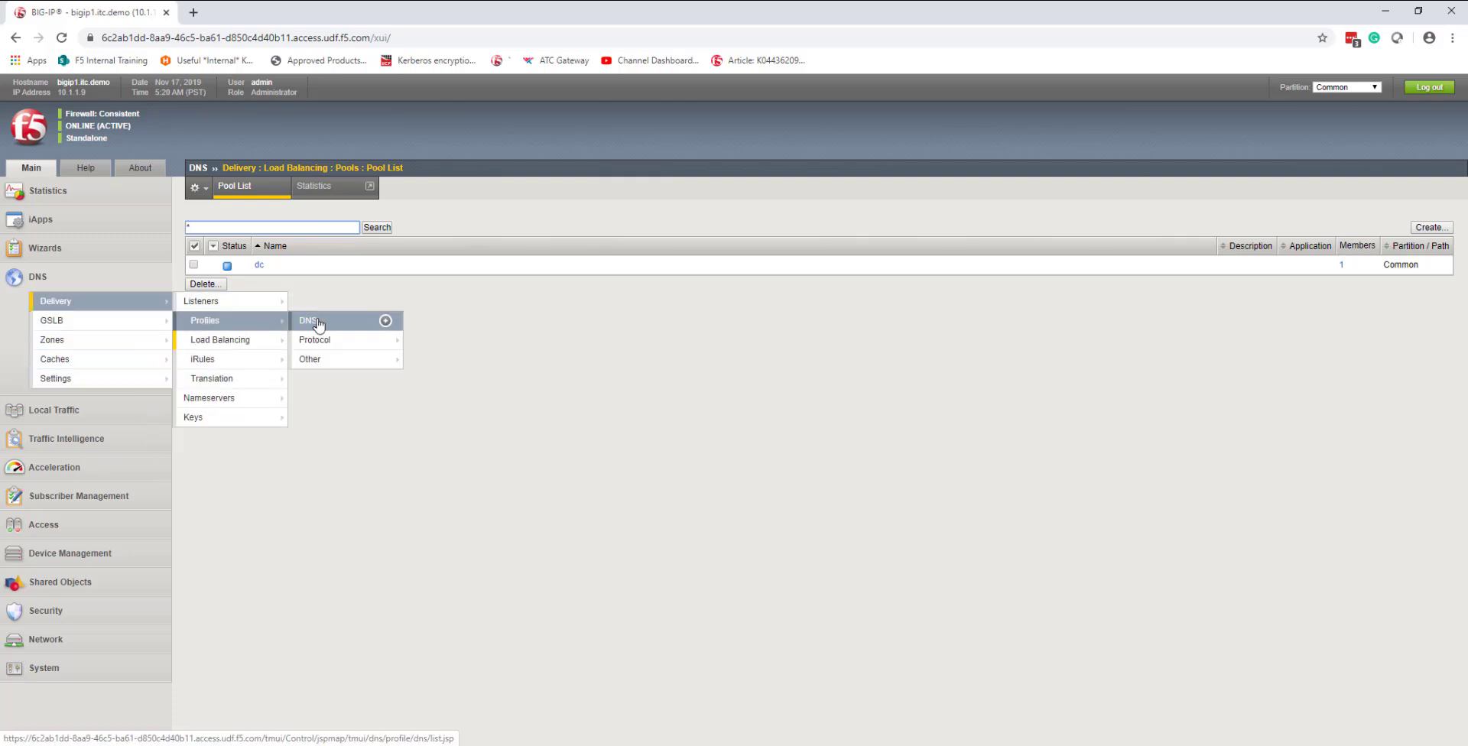
pyautogui.click(318, 324)
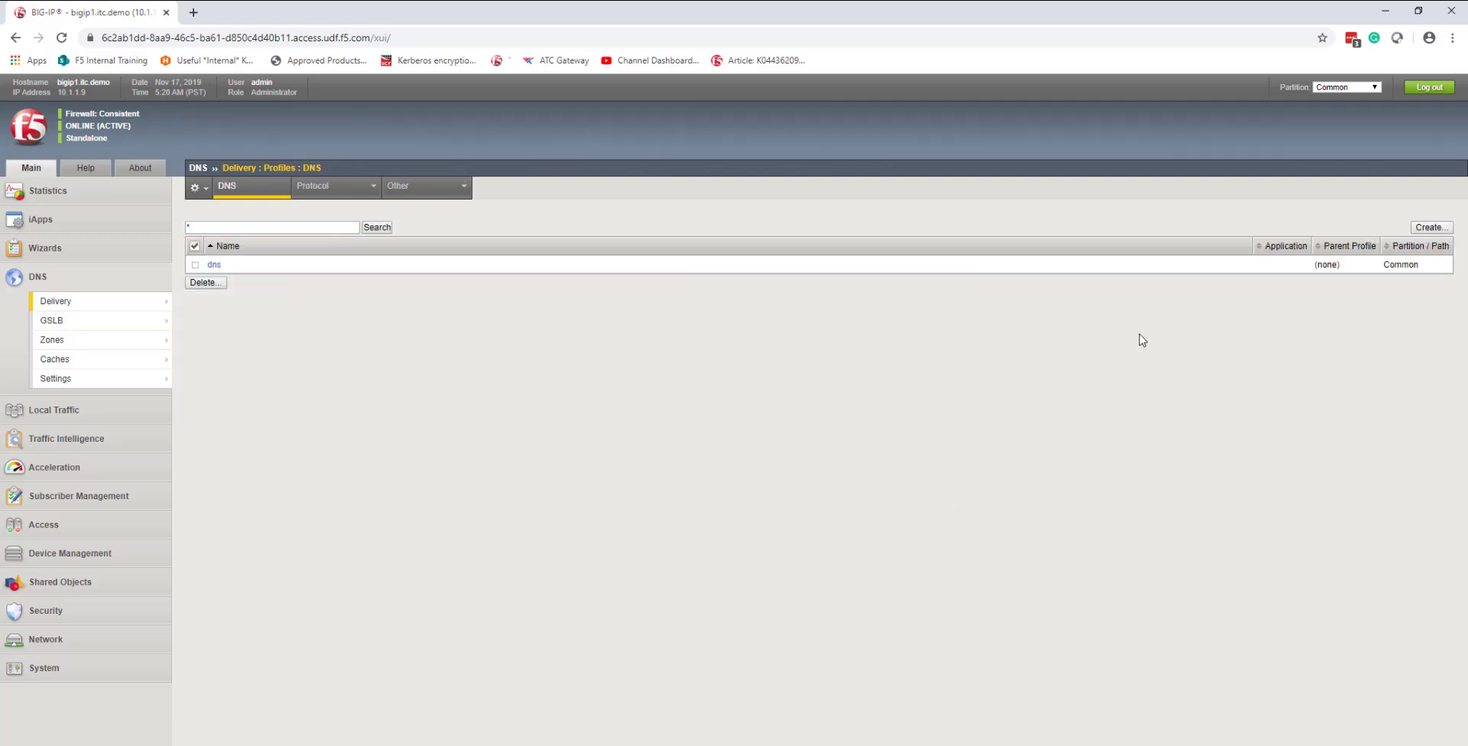
pyautogui.click(1418, 229)
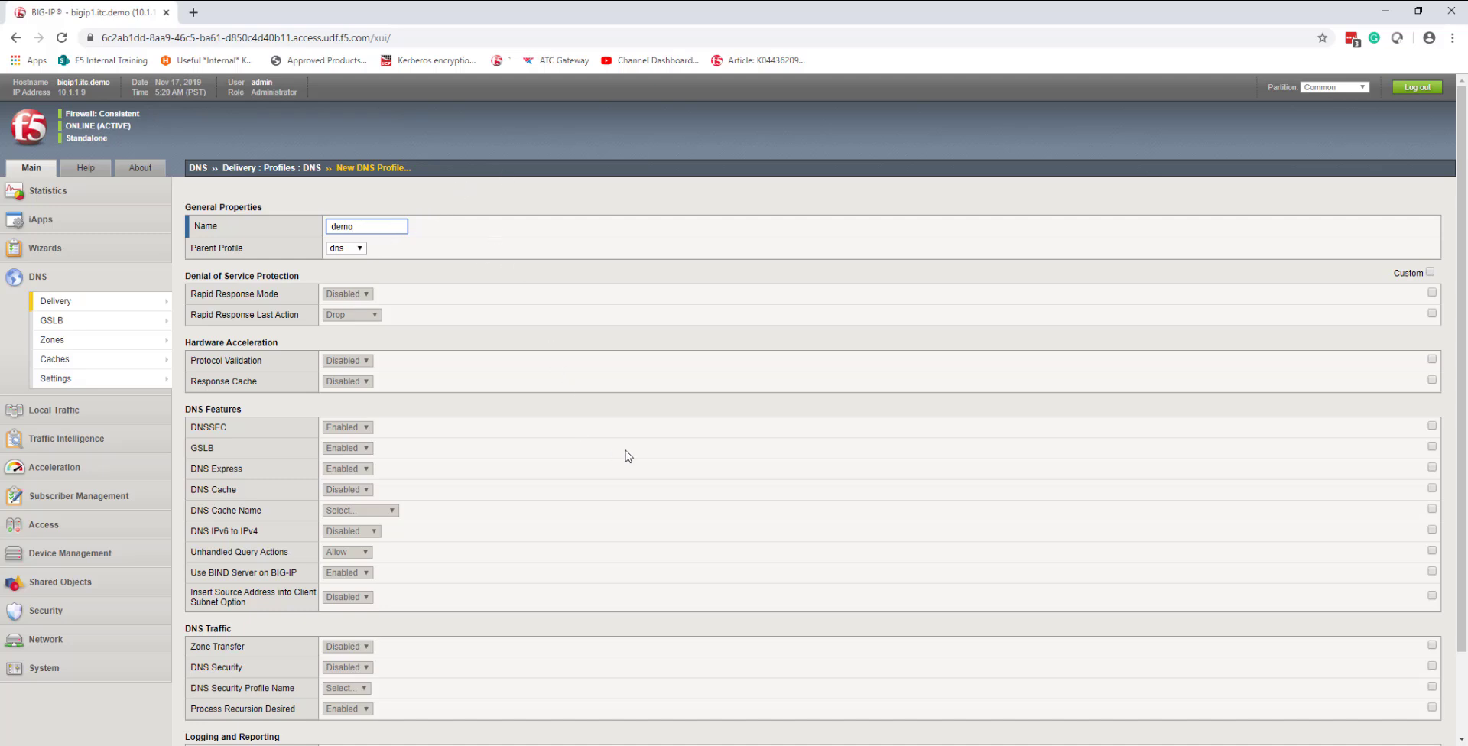
pyautogui.click(1432, 489)
pyautogui.click(360, 493)
pyautogui.click(359, 514)
pyautogui.click(356, 493)
pyautogui.click(352, 504)
pyautogui.click(360, 510)
pyautogui.click(367, 552)
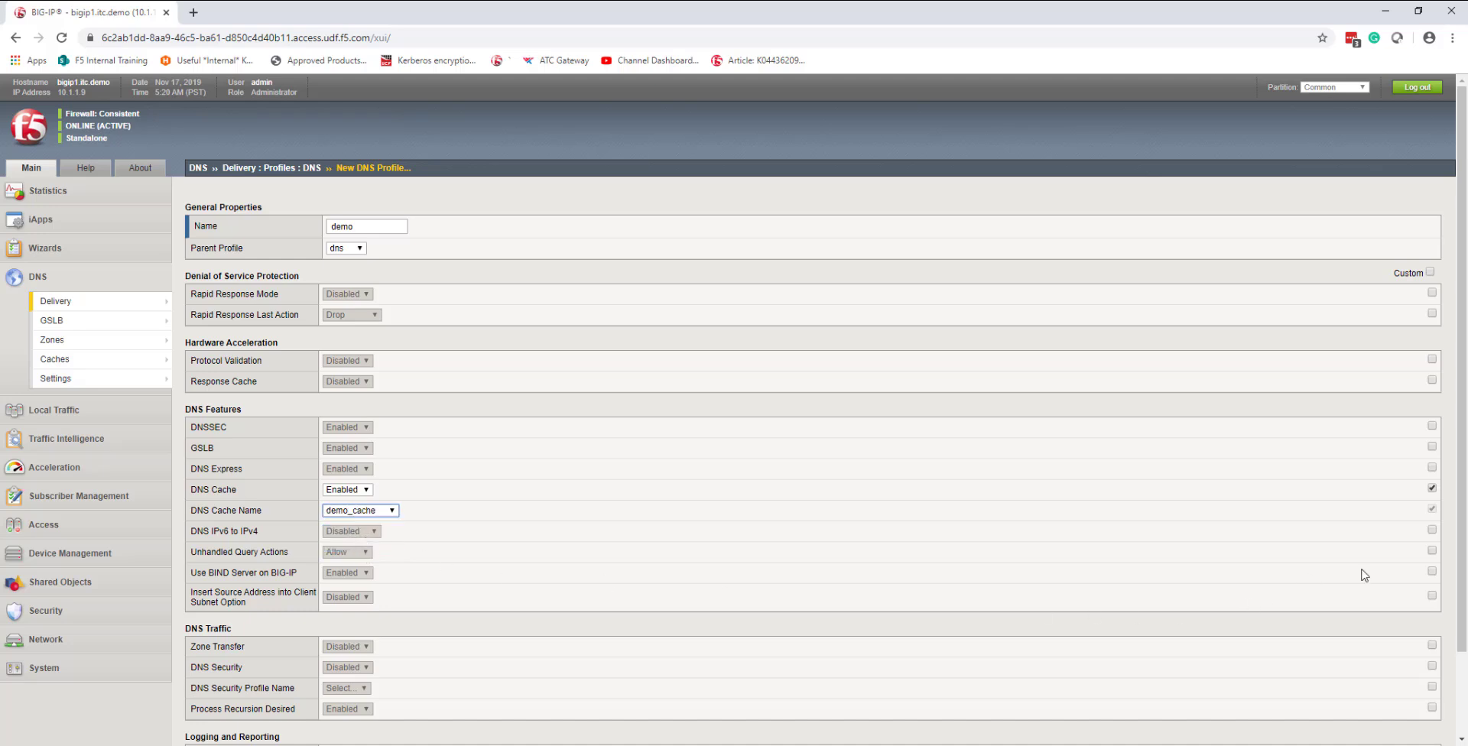
# Step: Override the Use BIND Server on BIG-IP setting in the profile and set it to Disabled
pyautogui.click(1432, 572)
pyautogui.click(354, 573)
pyautogui.click(344, 596)
# Step: Enable logging with dns_logging_profile, turn on the AVR Statistics Sample Rate, and save the DNS profile
pyautogui.scroll(-2, 1062, 618)
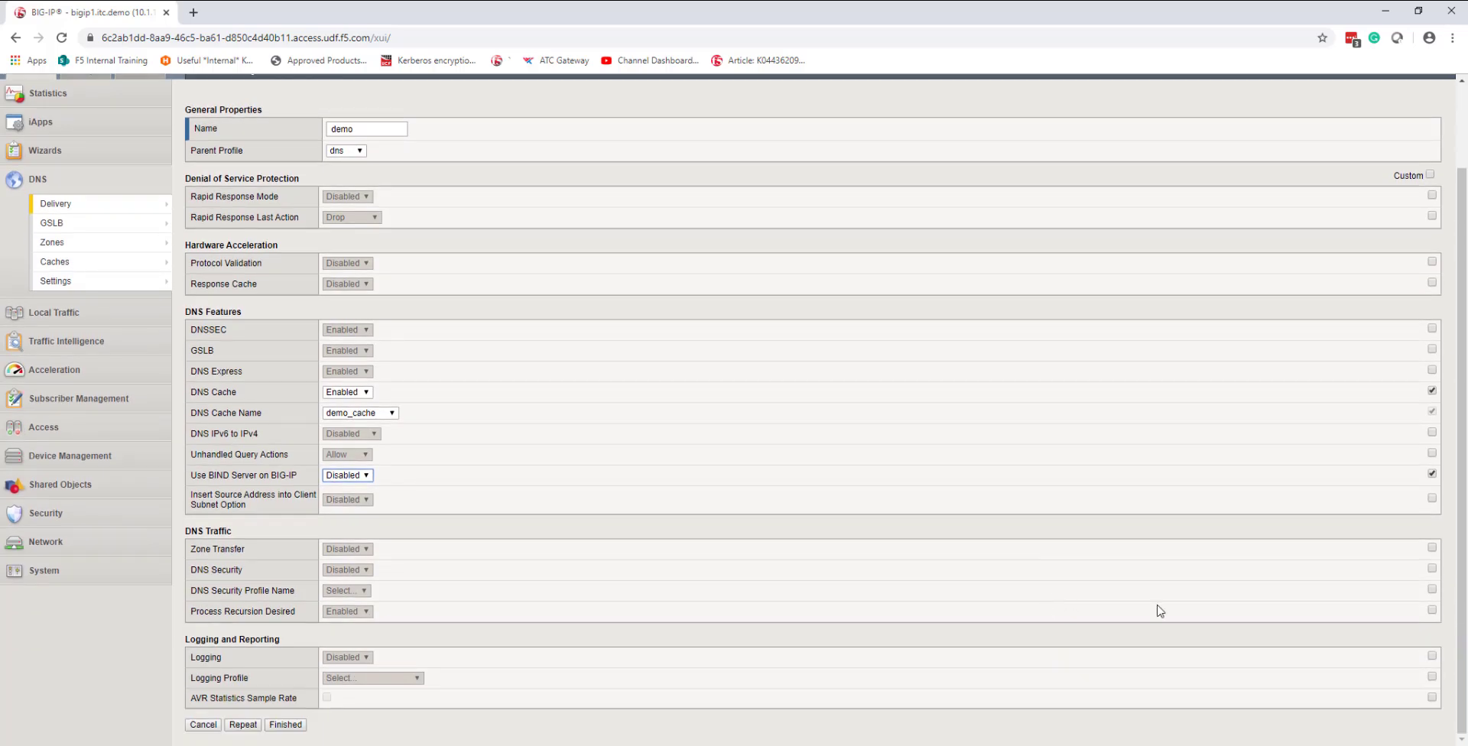
pyautogui.click(1432, 655)
pyautogui.click(1432, 676)
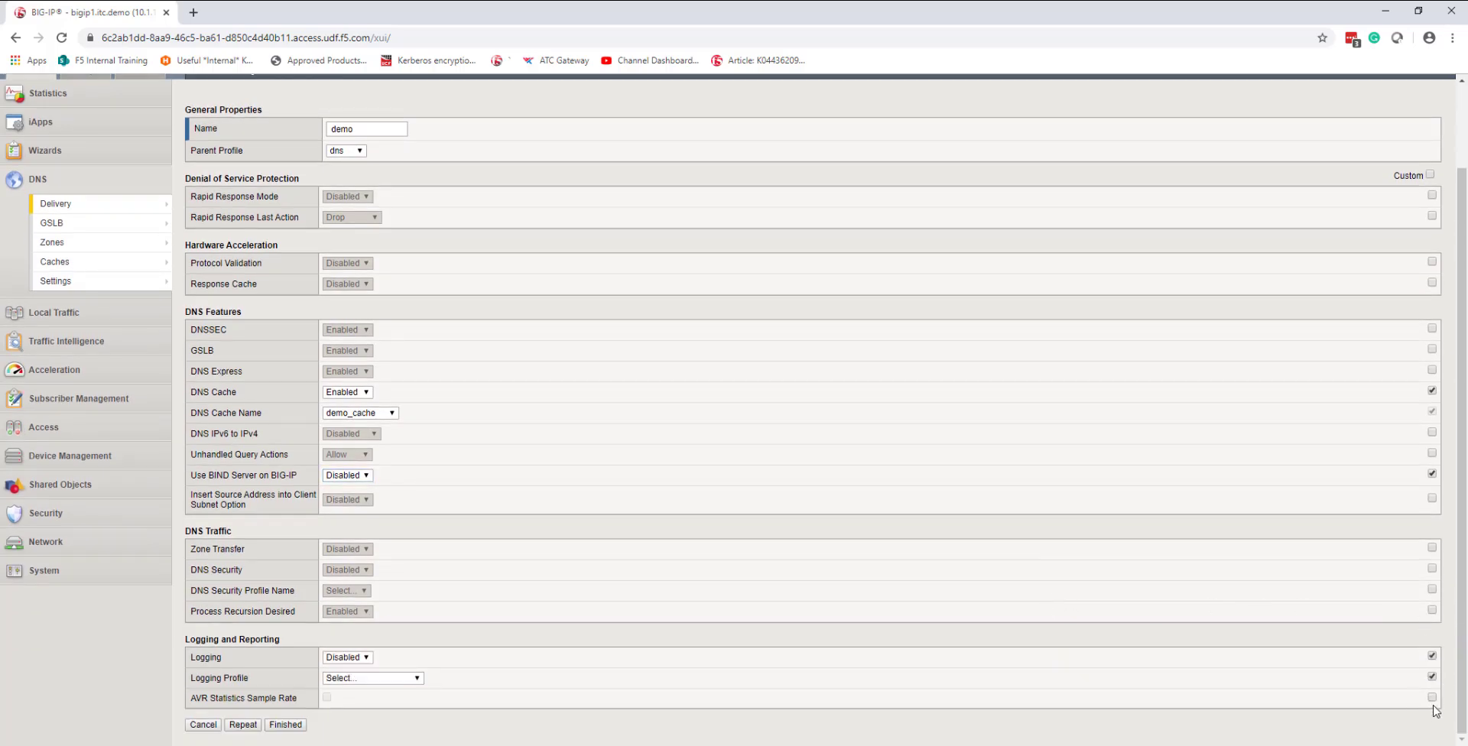
pyautogui.click(1432, 697)
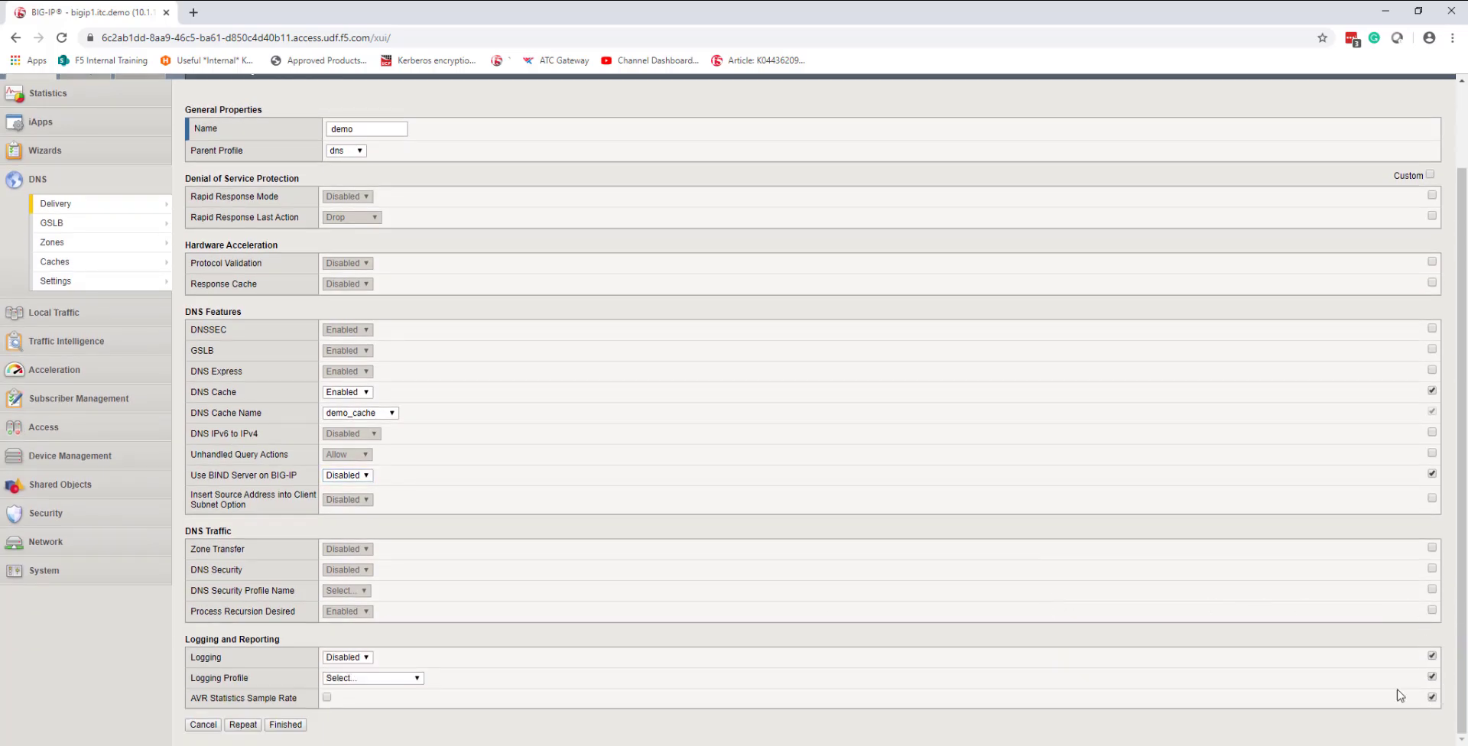
pyautogui.click(348, 657)
pyautogui.click(345, 681)
pyautogui.click(372, 678)
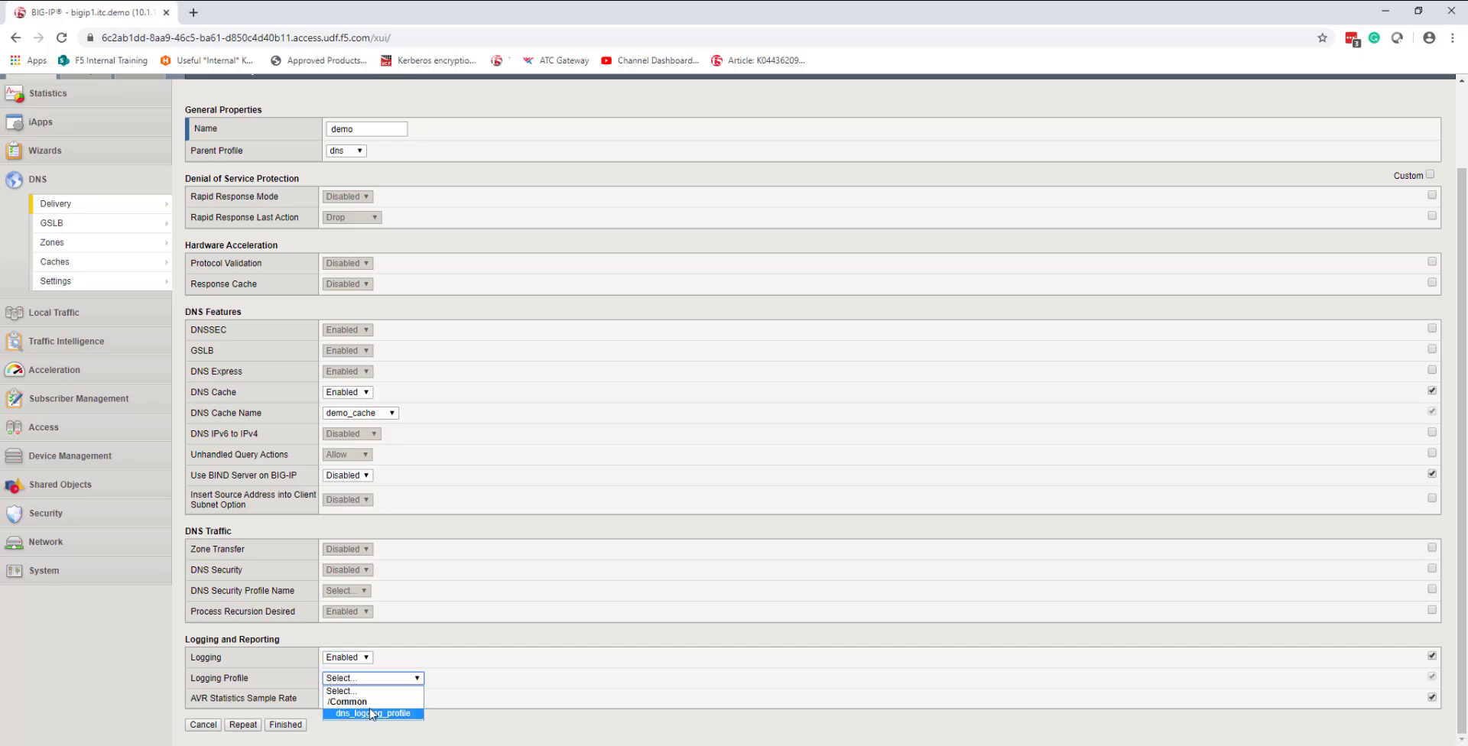
pyautogui.click(333, 710)
pyautogui.click(327, 698)
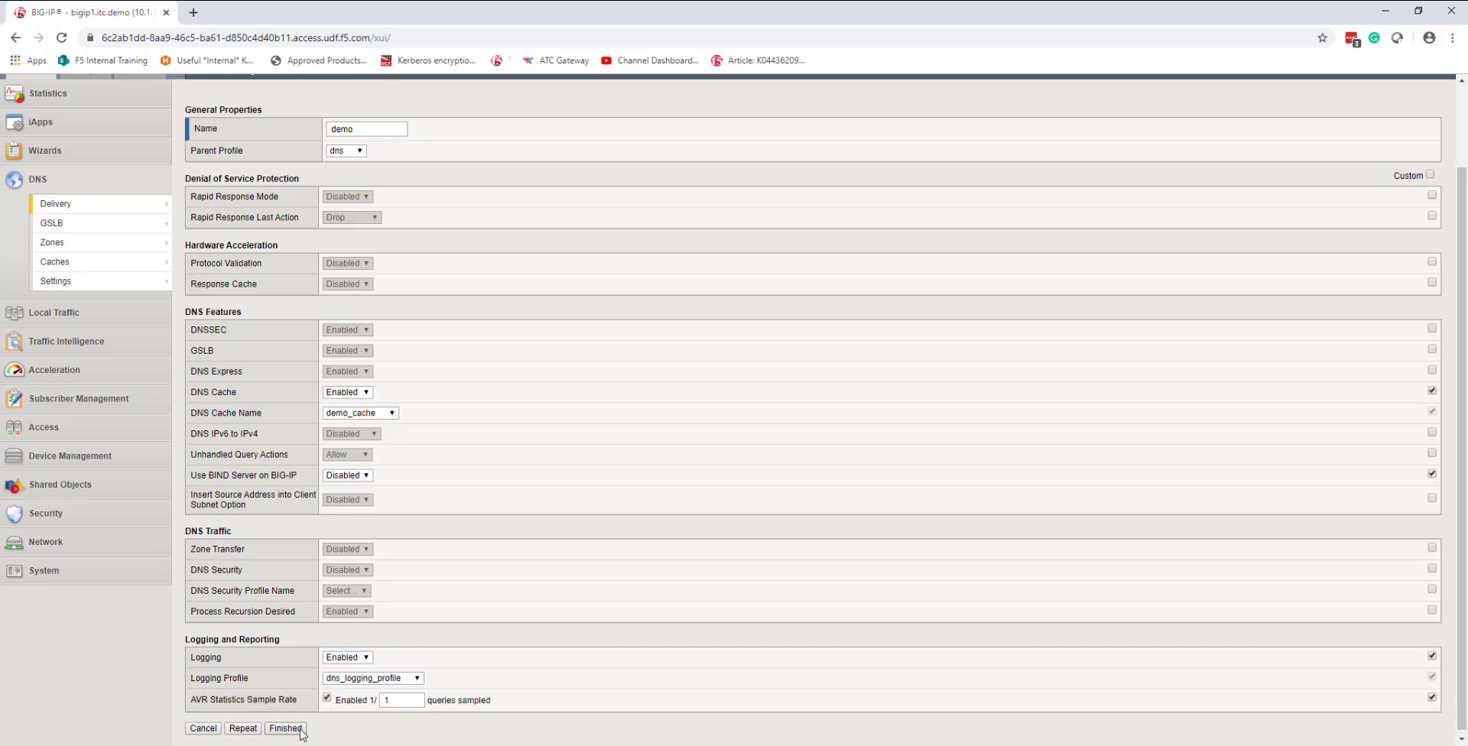
pyautogui.click(285, 724)
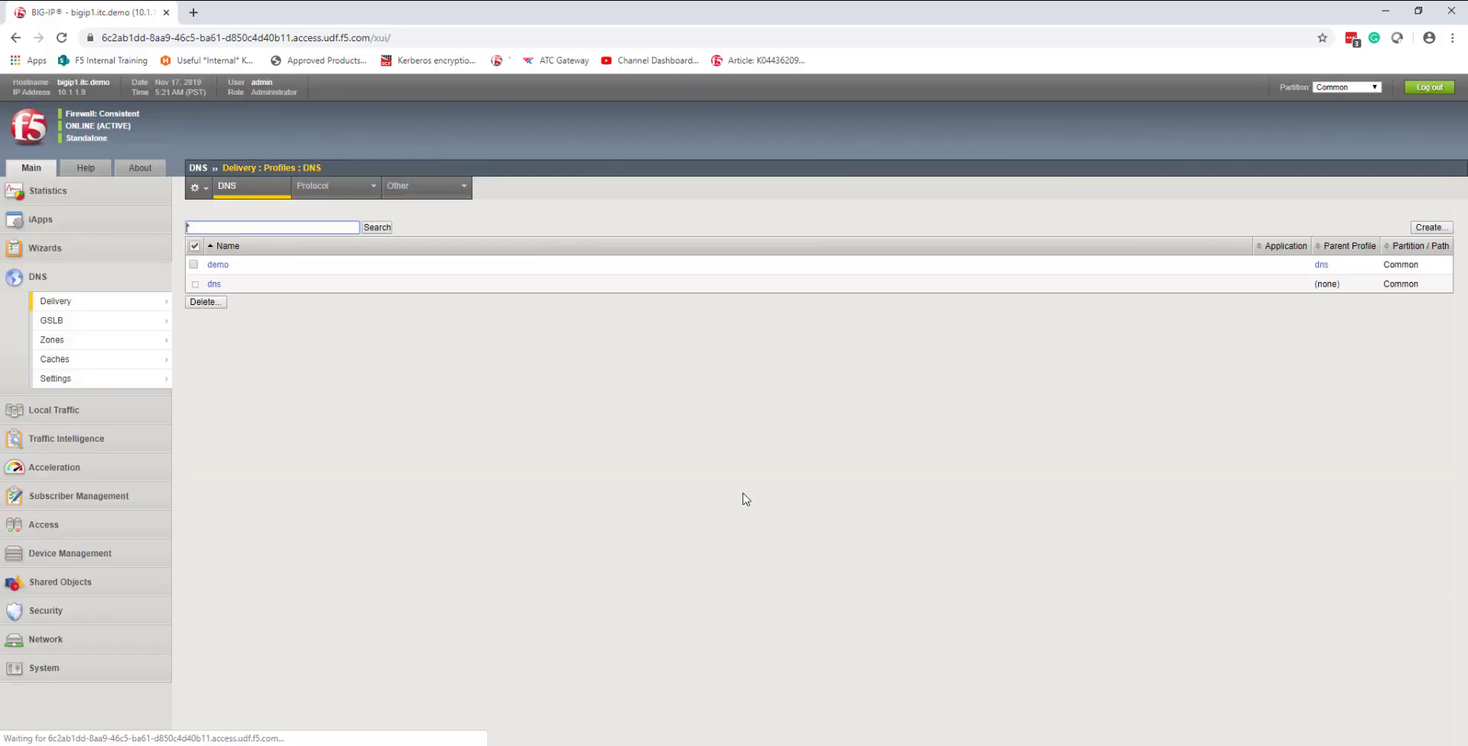
# Step: Start a new DNS delivery listener named demo with host destination address 10.1.20.53
pyautogui.moveTo(198, 312)
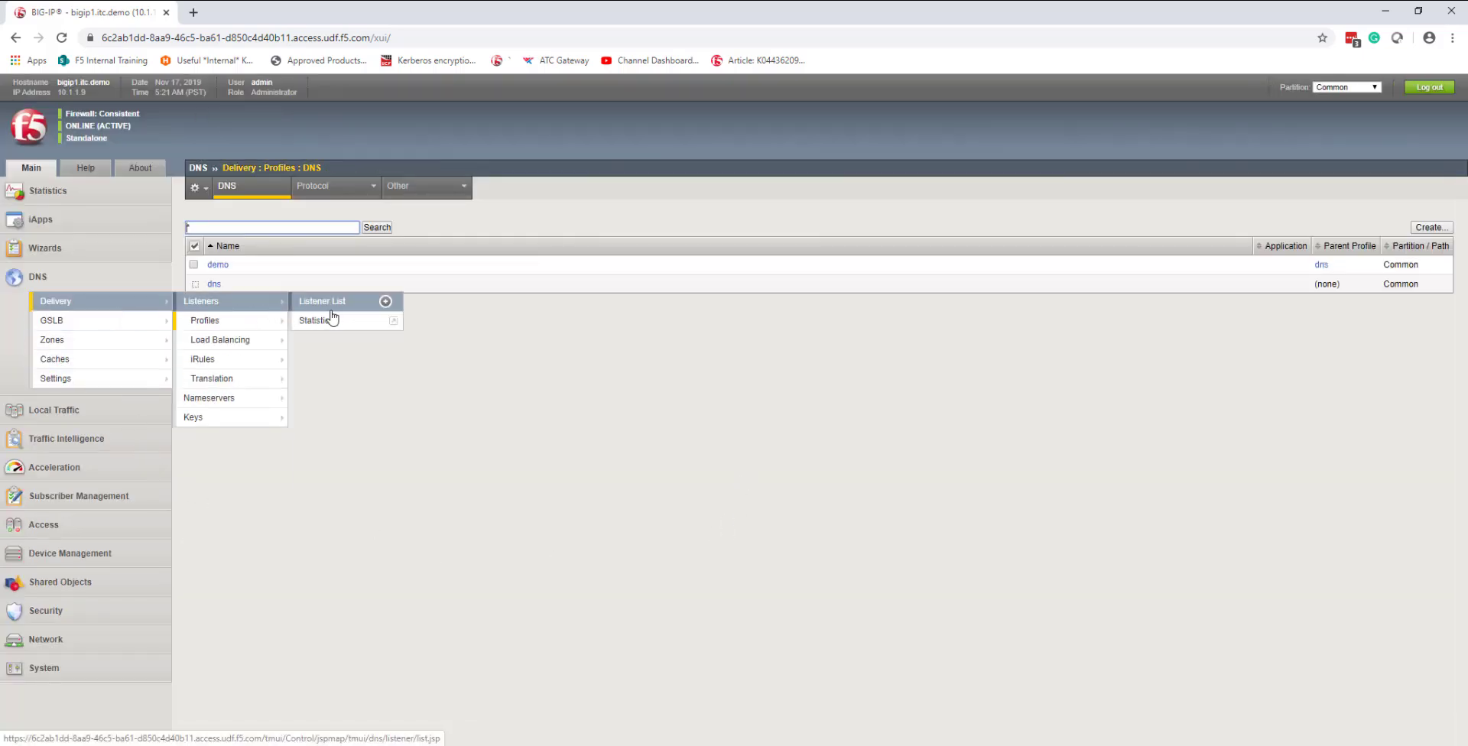
pyautogui.click(330, 303)
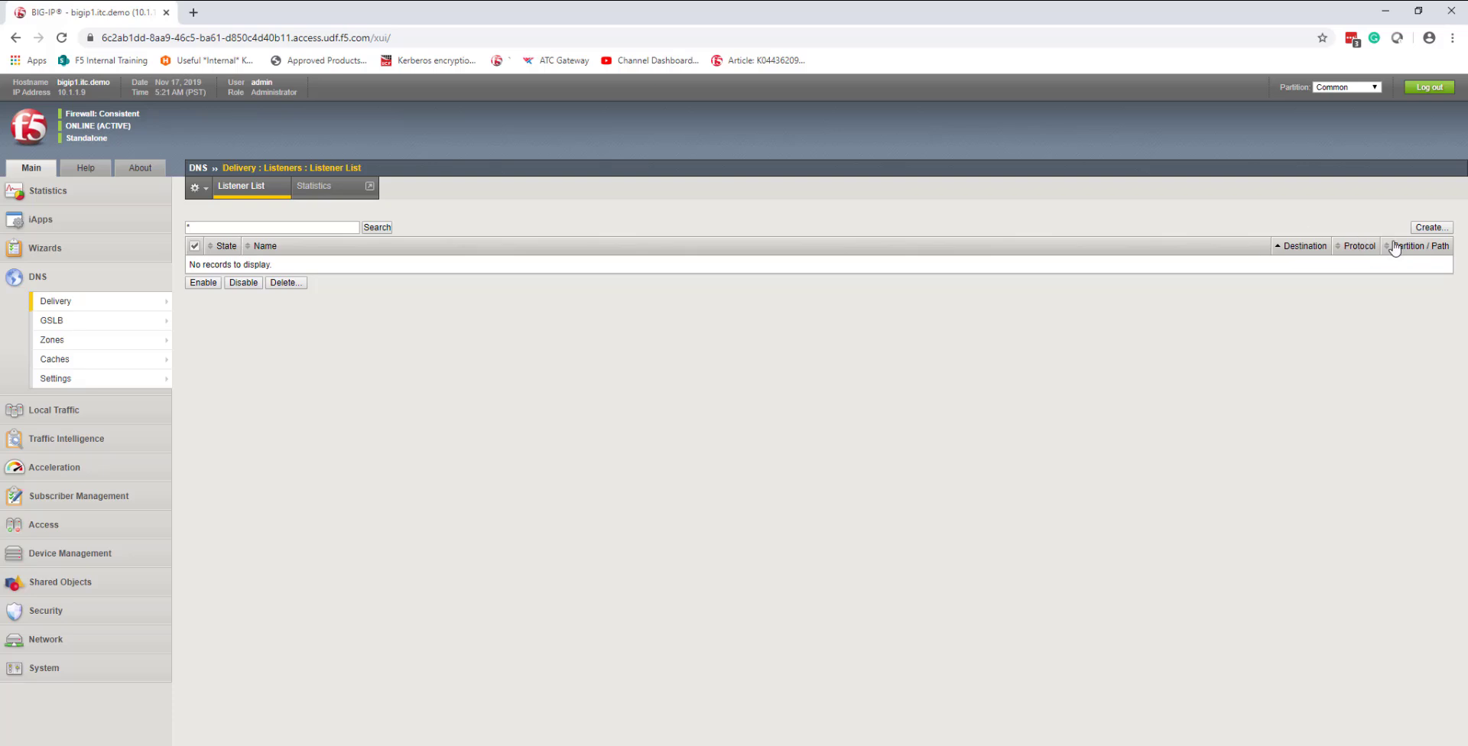
pyautogui.click(1429, 227)
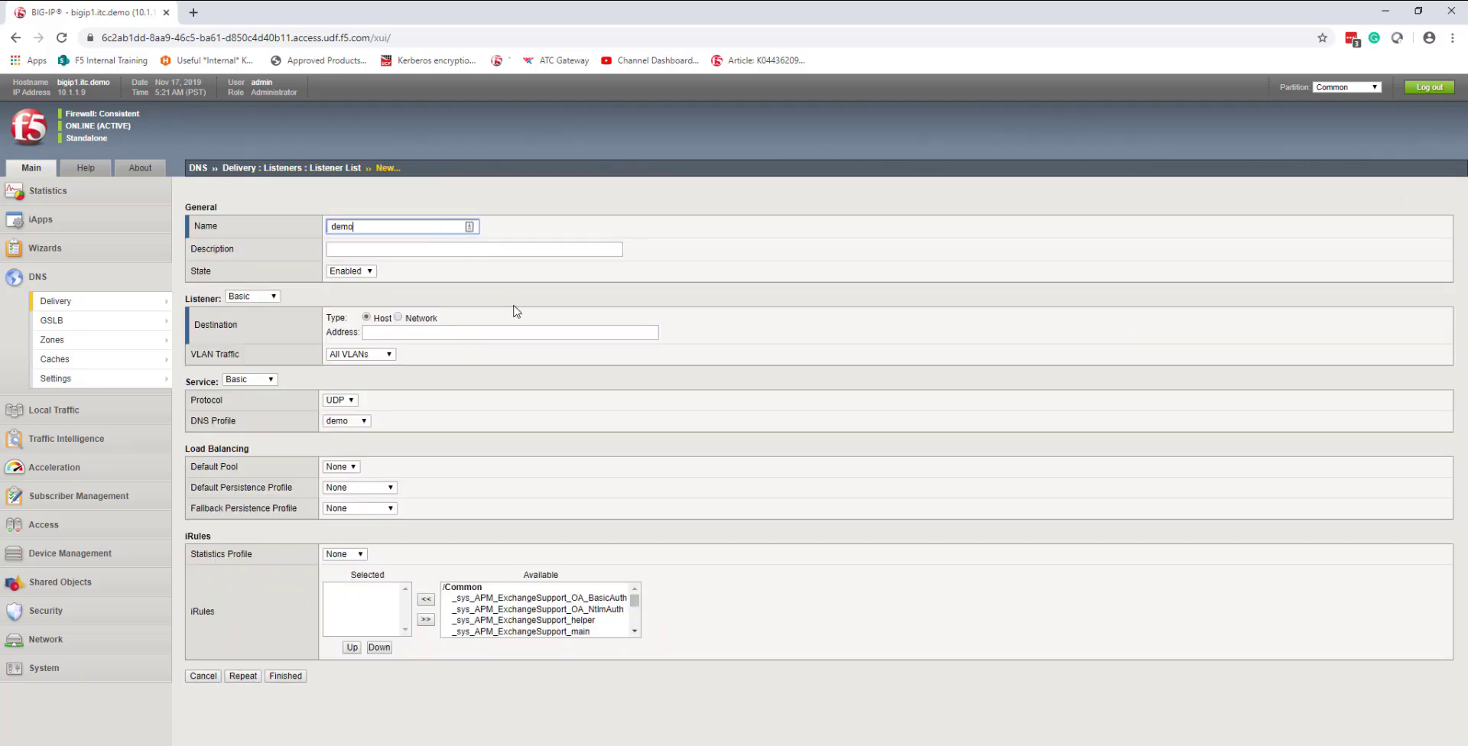
pyautogui.click(510, 334)
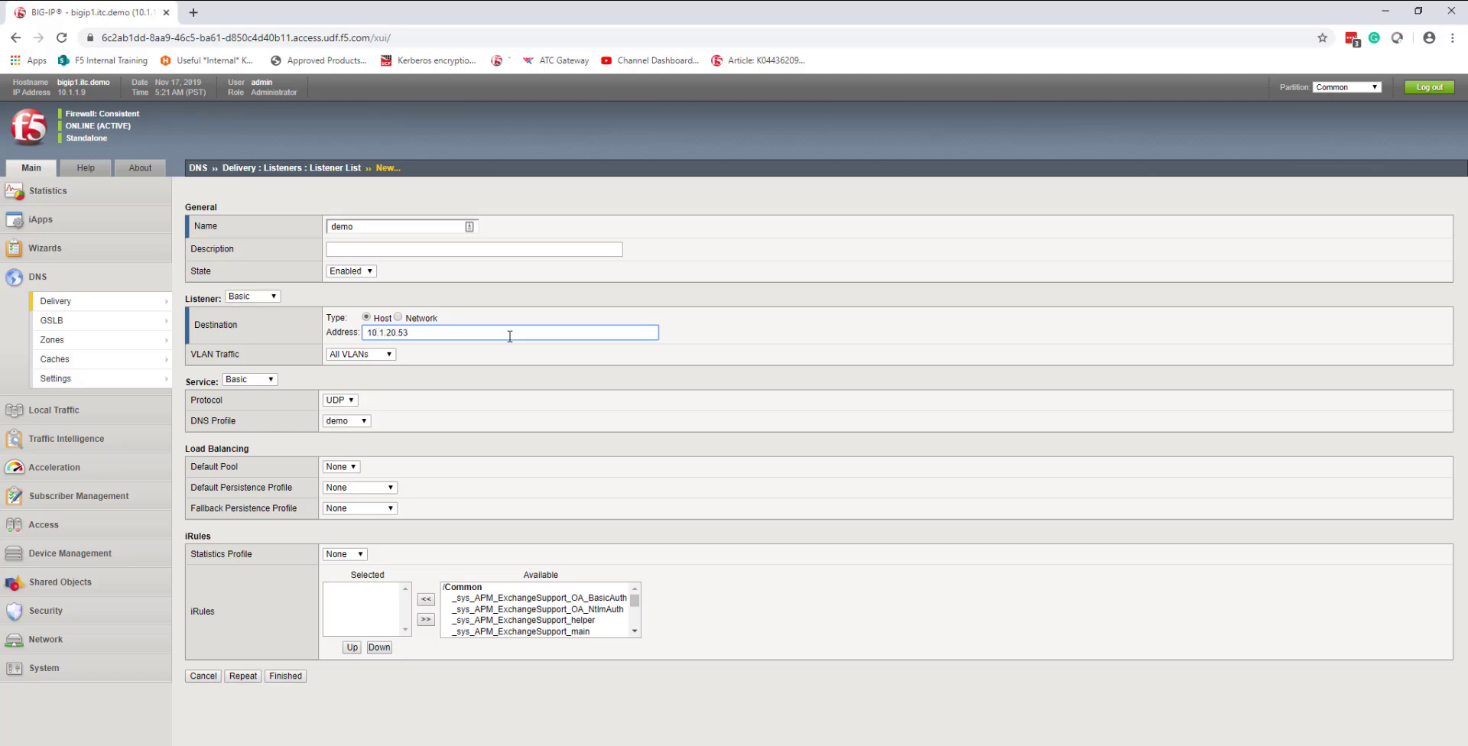
# Step: Show the advanced listener settings and set Source Address Translation to Auto Map
pyautogui.click(271, 295)
pyautogui.click(276, 314)
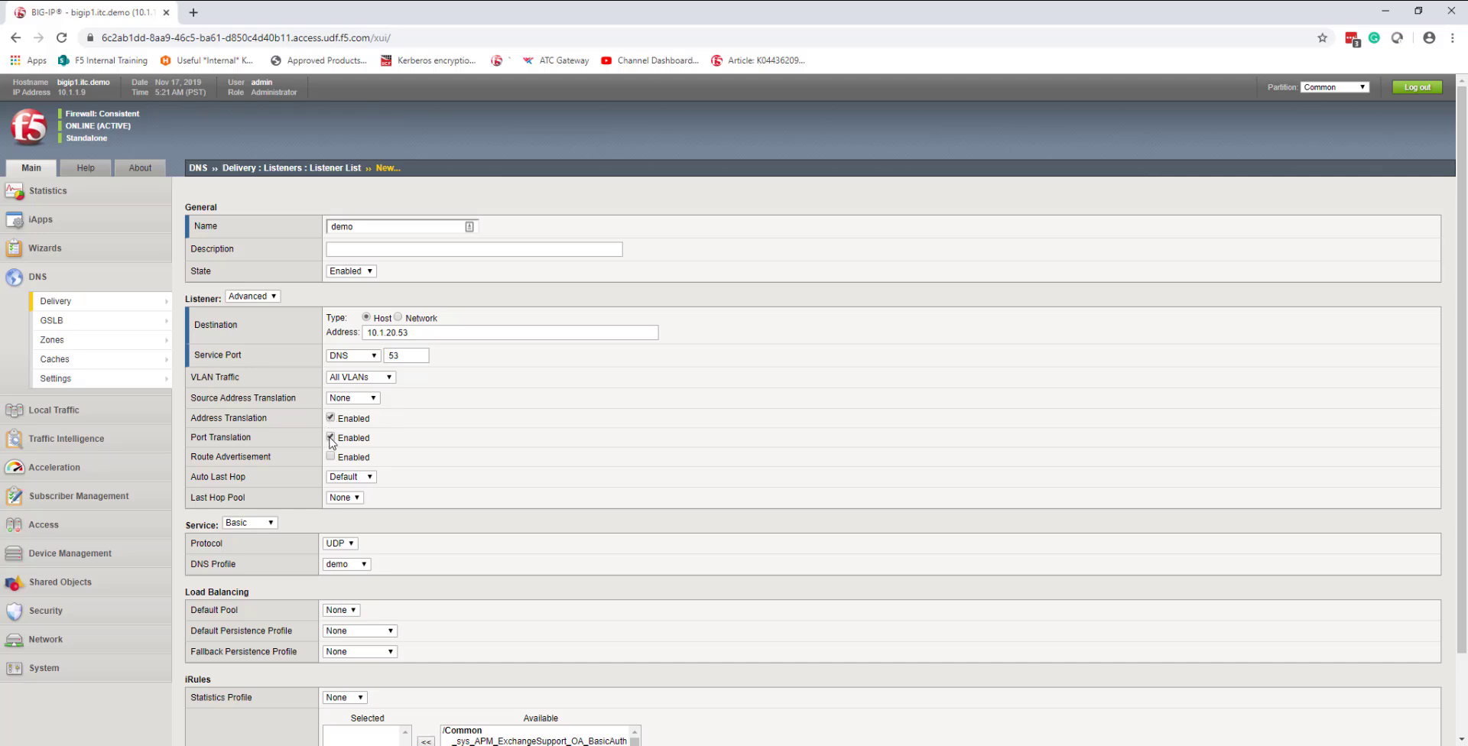
pyautogui.click(353, 397)
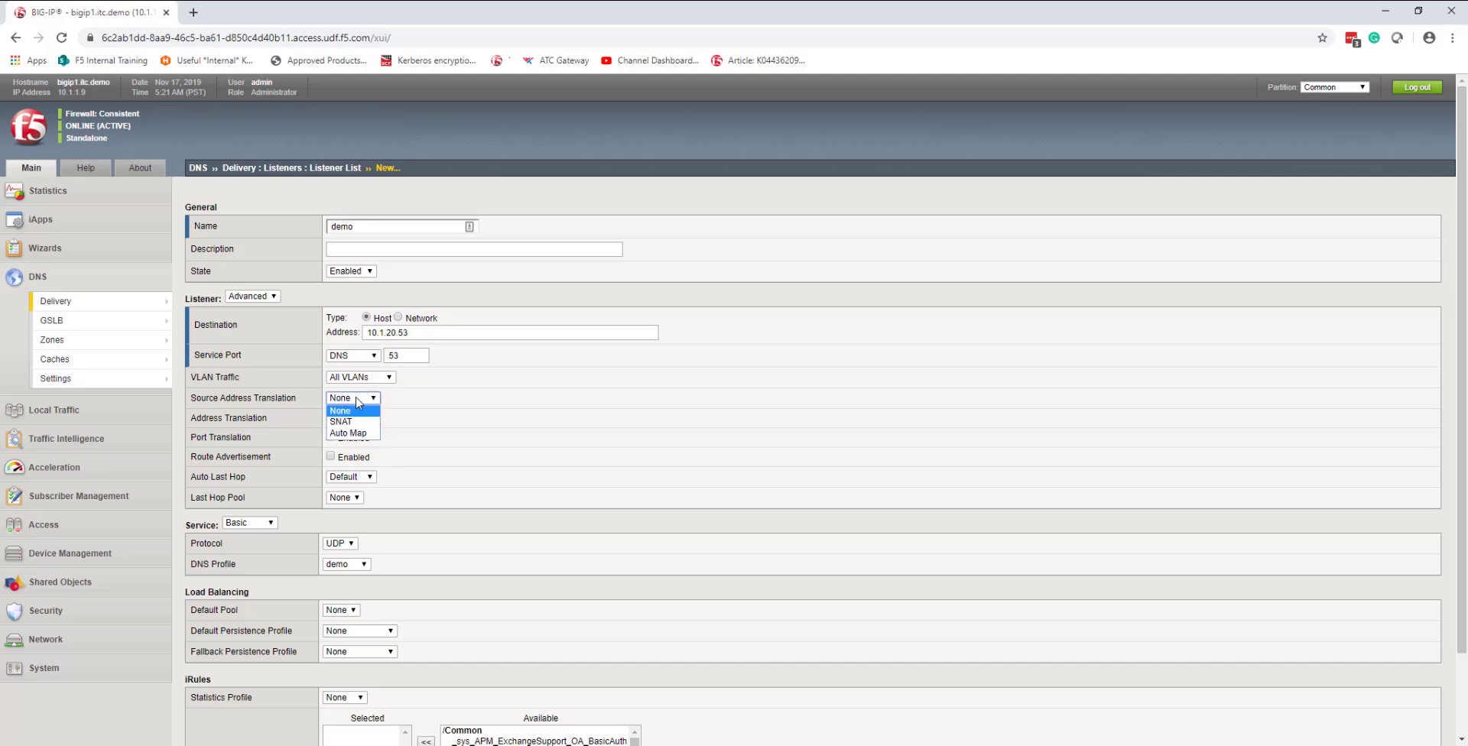
pyautogui.click(359, 425)
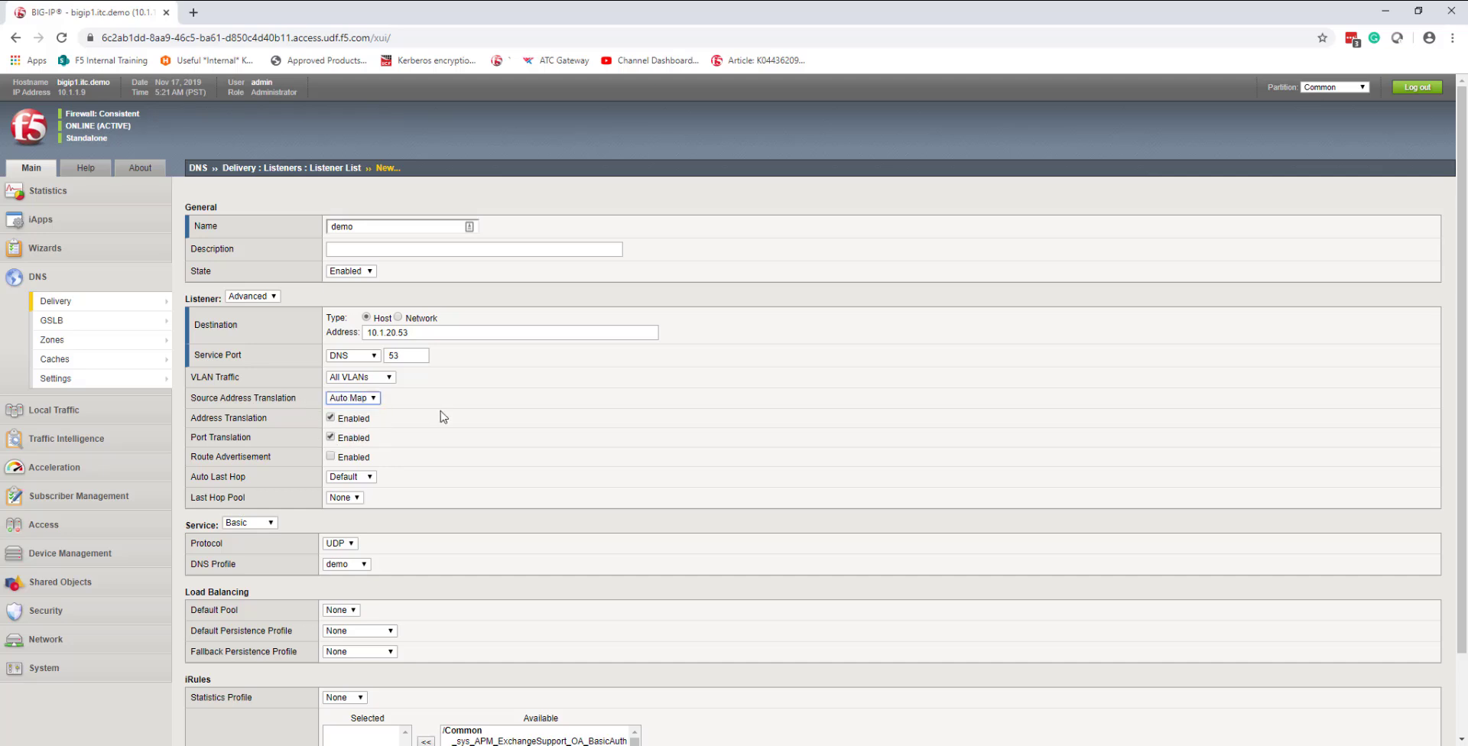
# Step: Set the listener's DNS Profile to demo
pyautogui.scroll(-2, 654, 413)
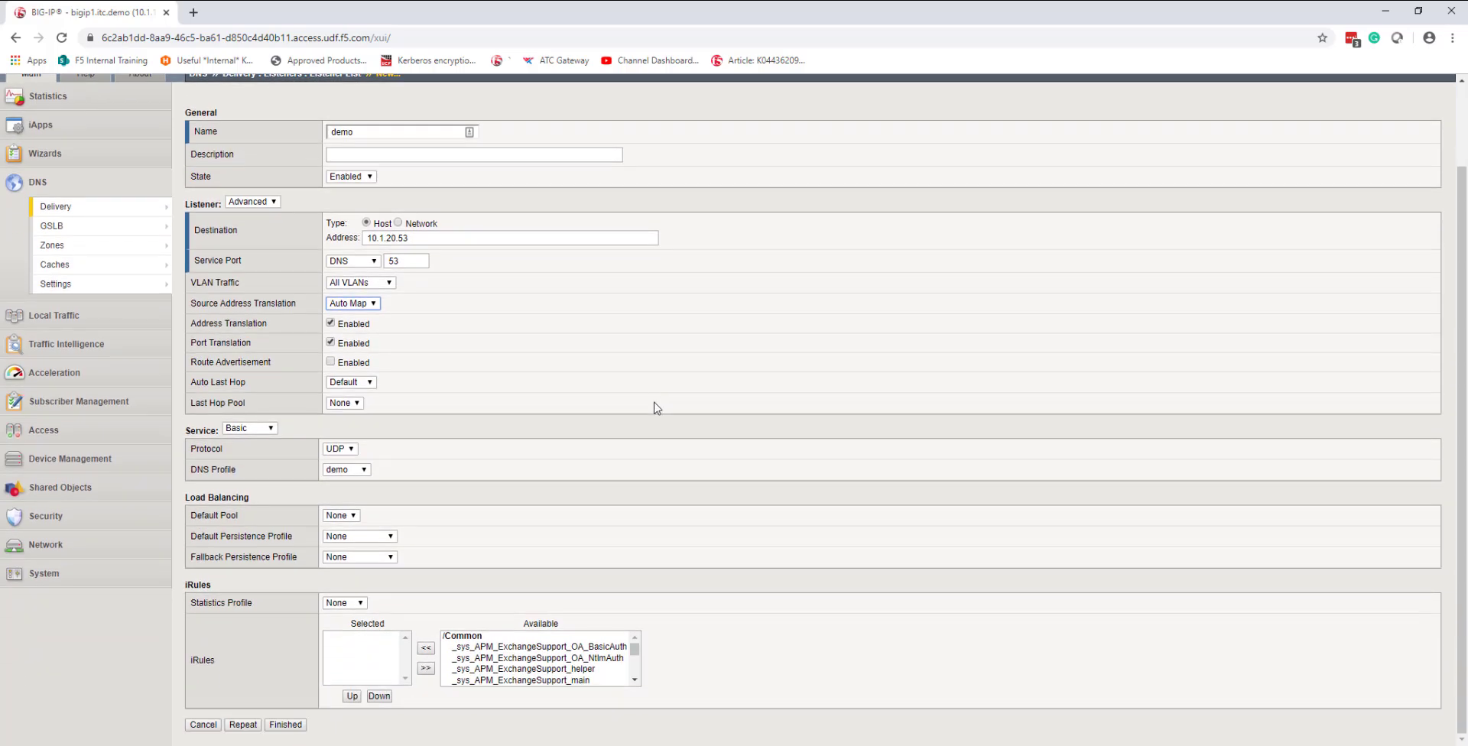
pyautogui.click(351, 469)
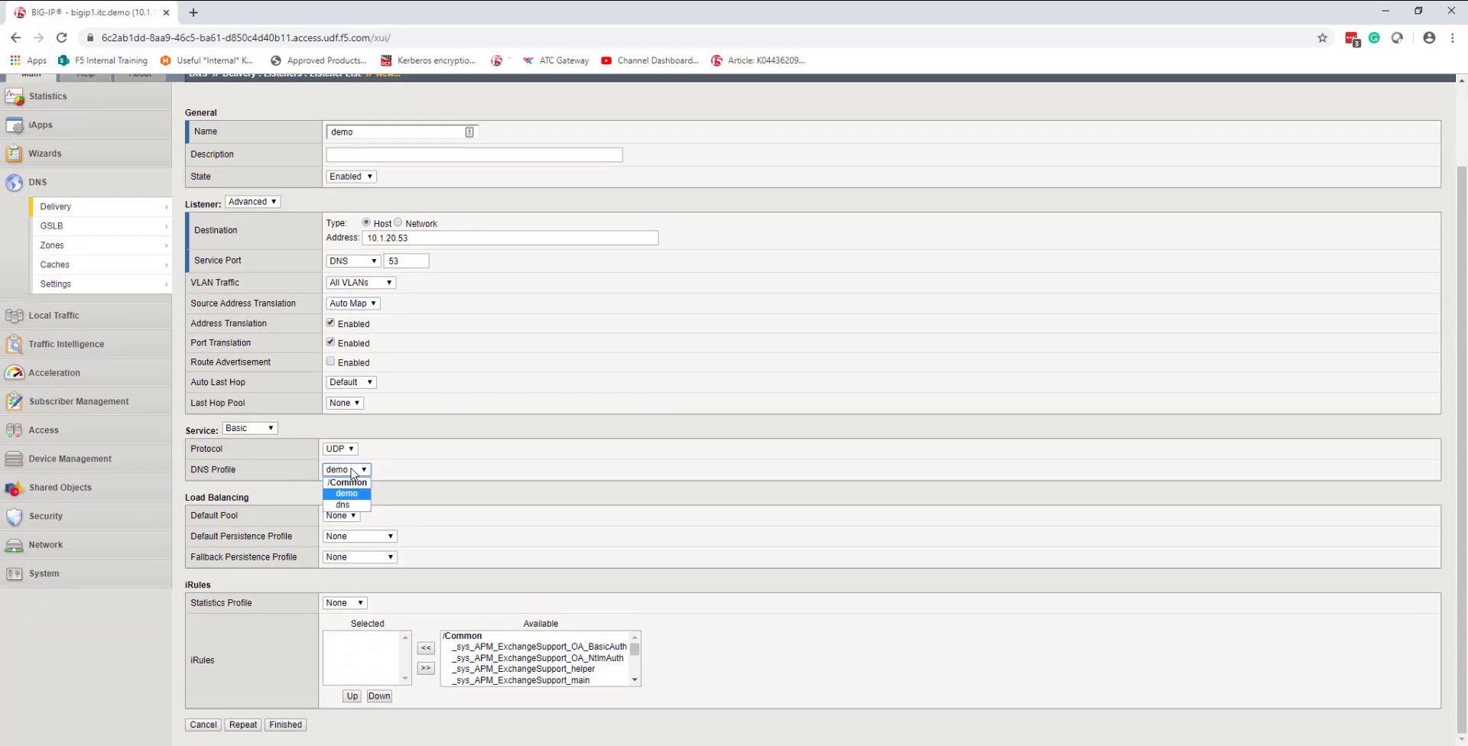
pyautogui.click(350, 506)
pyautogui.click(345, 471)
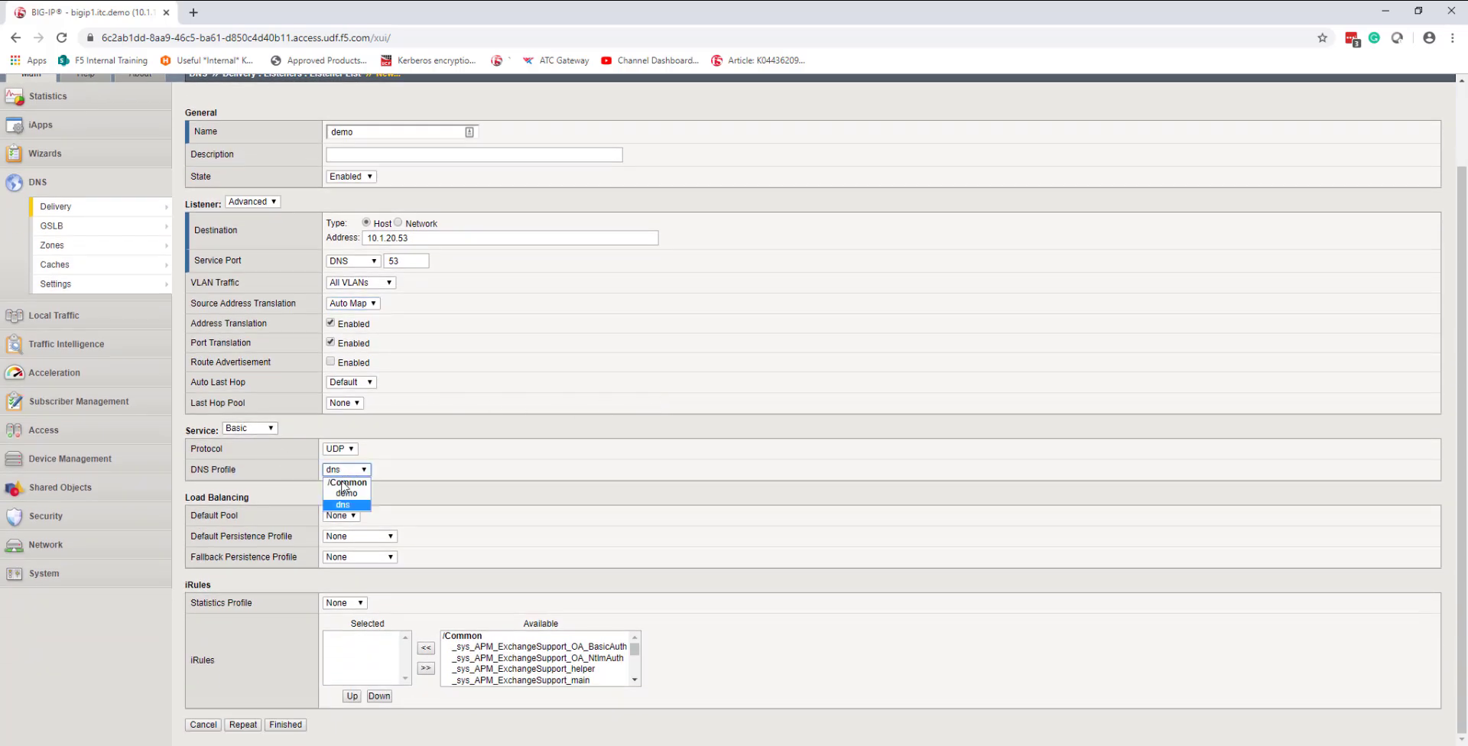
pyautogui.click(345, 493)
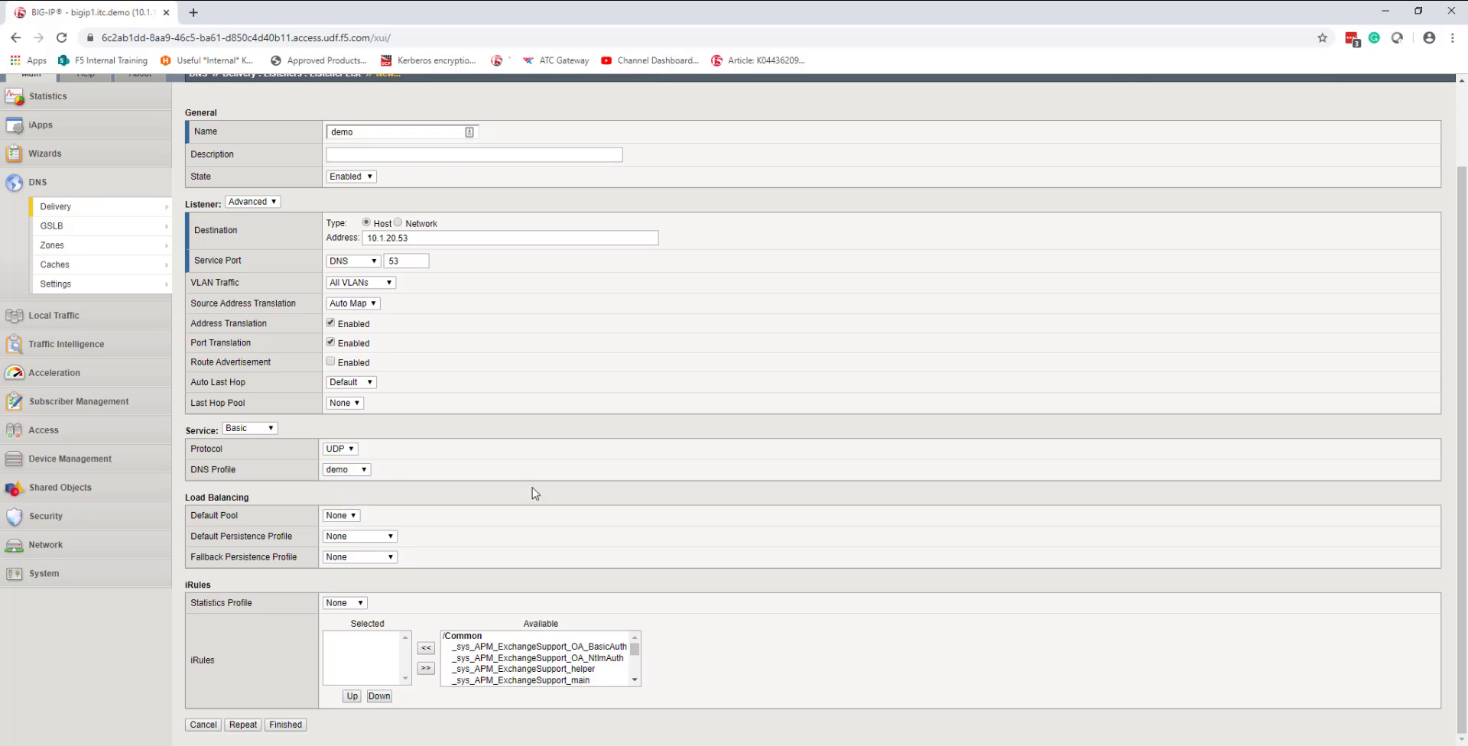
# Step: Assign the DNS server pool as the listener's Default Pool and save the listener
pyautogui.click(348, 516)
pyautogui.click(341, 550)
pyautogui.click(293, 727)
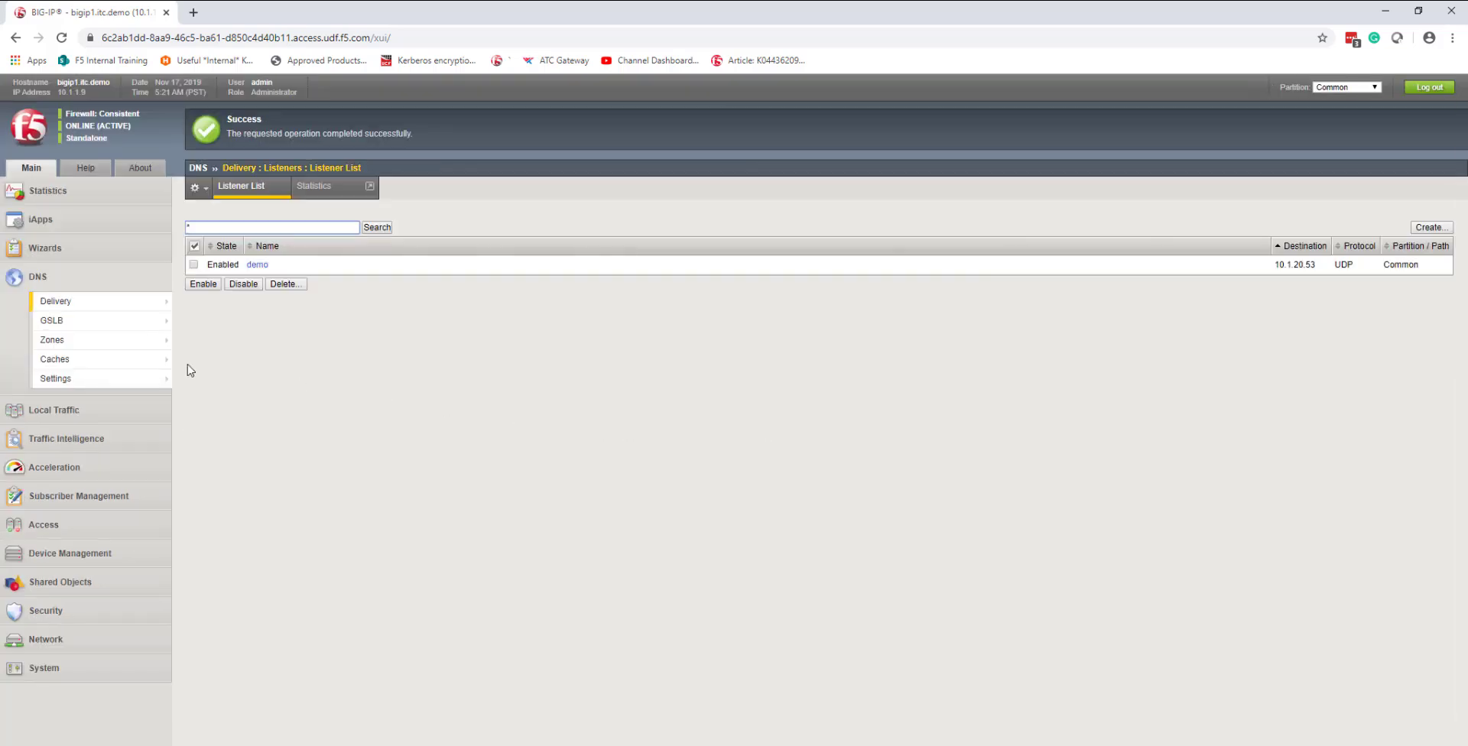
# Step: Open the Local Traffic virtual server list to check the status of the demo virtual server
pyautogui.moveTo(92, 303)
pyautogui.moveTo(205, 308)
pyautogui.click(309, 304)
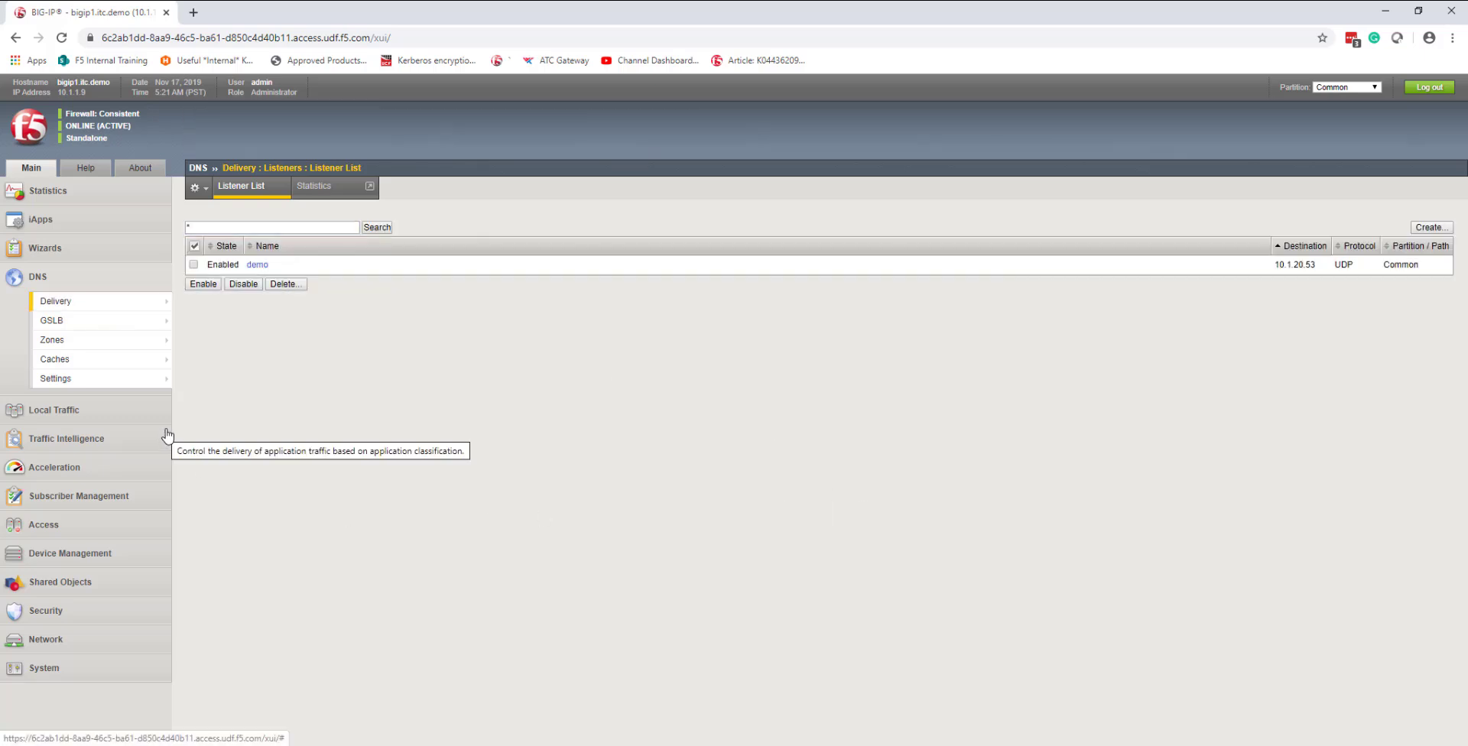
pyautogui.click(150, 411)
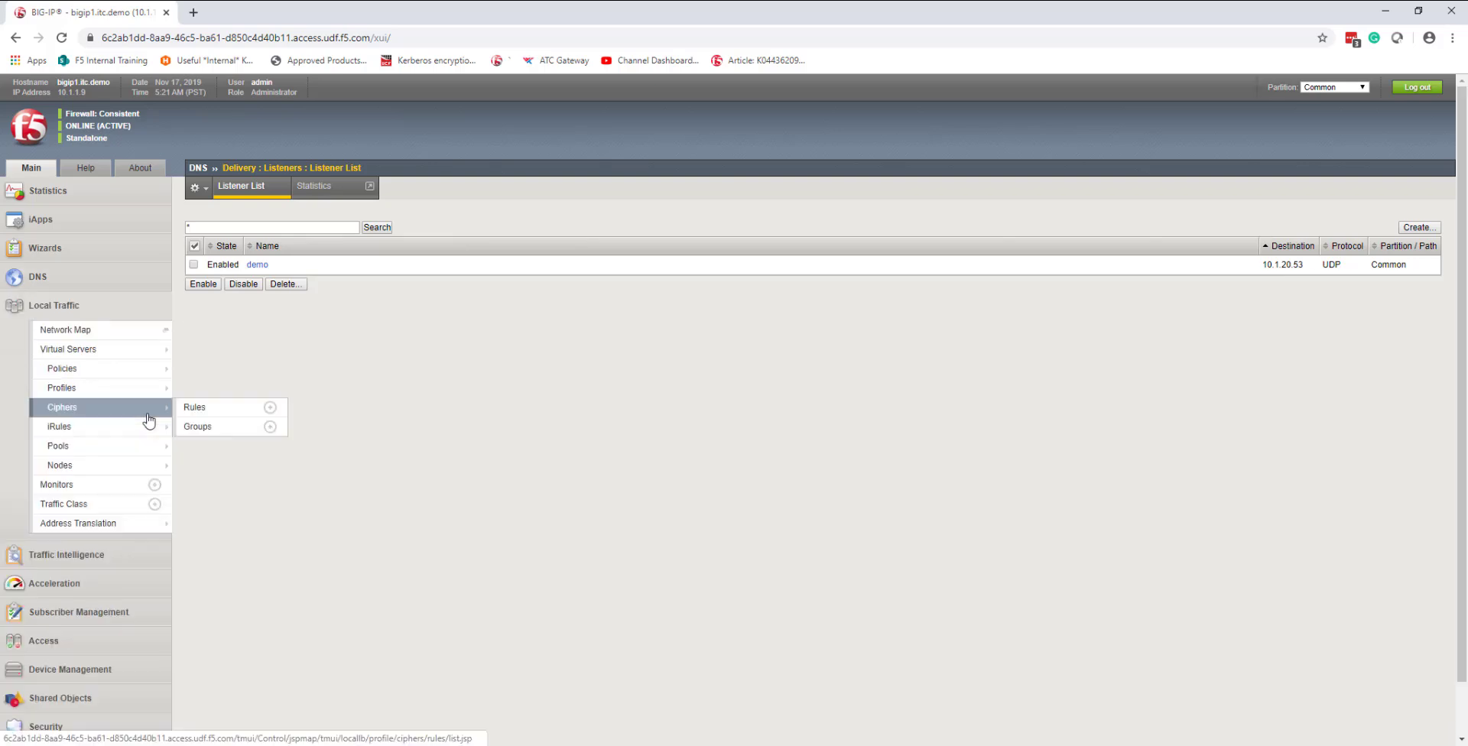
pyautogui.moveTo(146, 349)
pyautogui.click(224, 350)
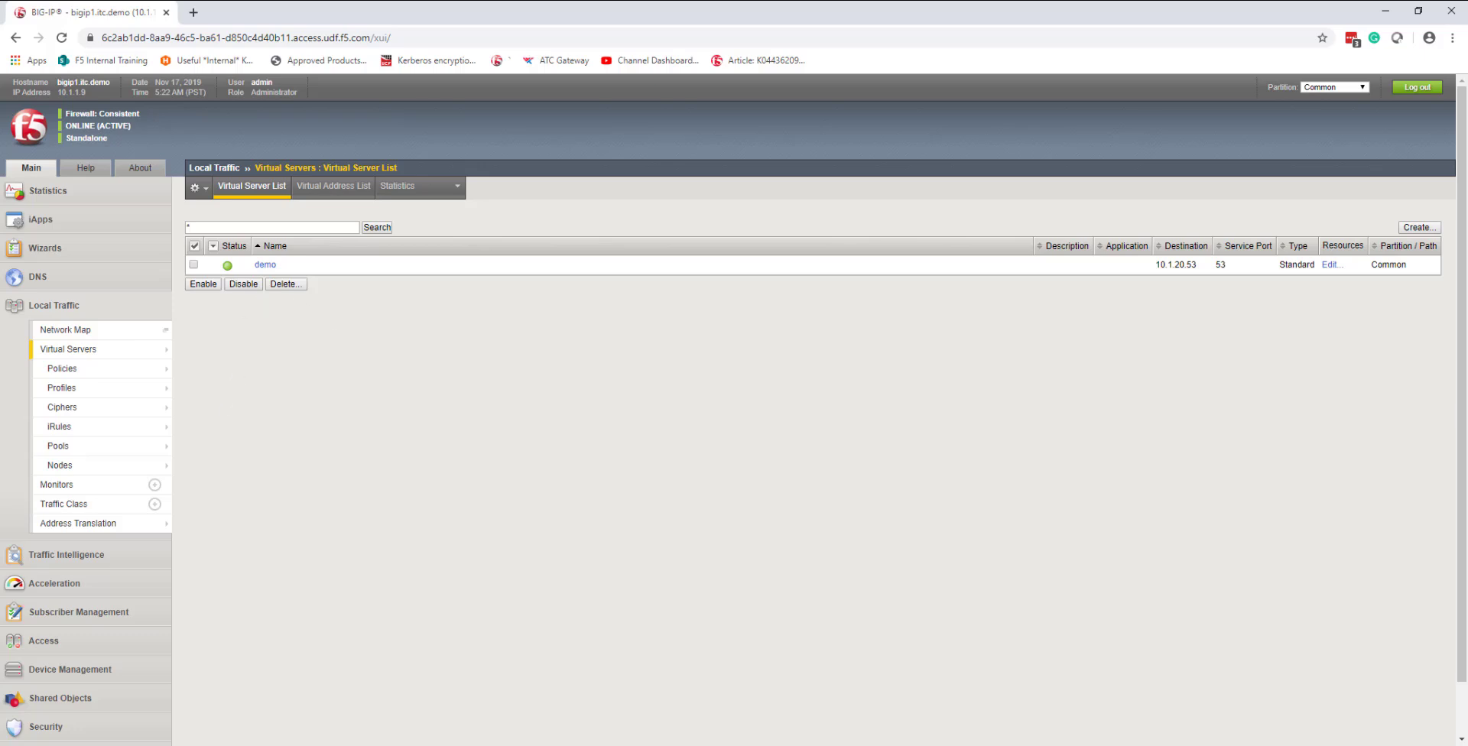
# Step: Switch to the Command Prompt on the remote Windows desktop, start nslookup, and set its server to 10.1.20.53
pyautogui.hotkey('alt', 'Tab')
pyautogui.click(498, 330)
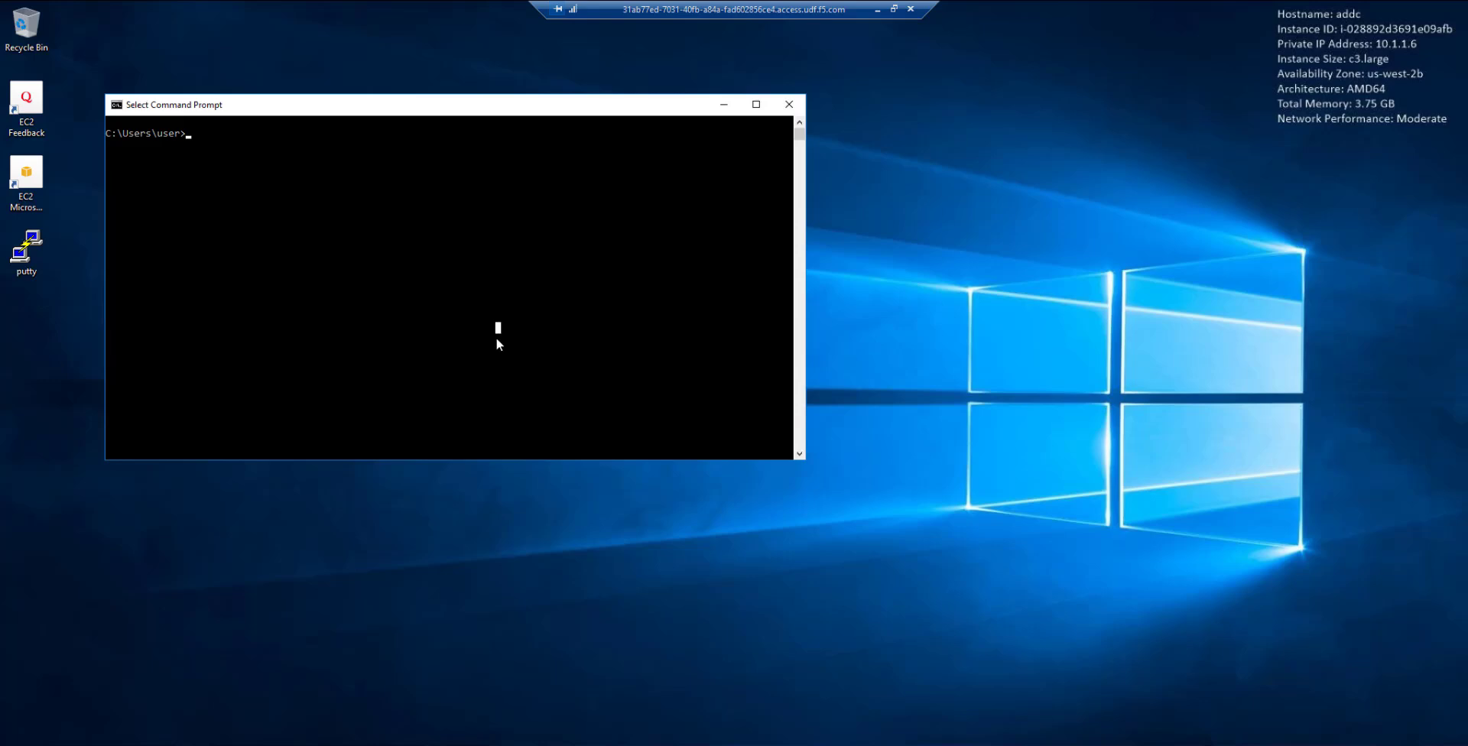
pyautogui.write('nslookup')
pyautogui.press('Return')
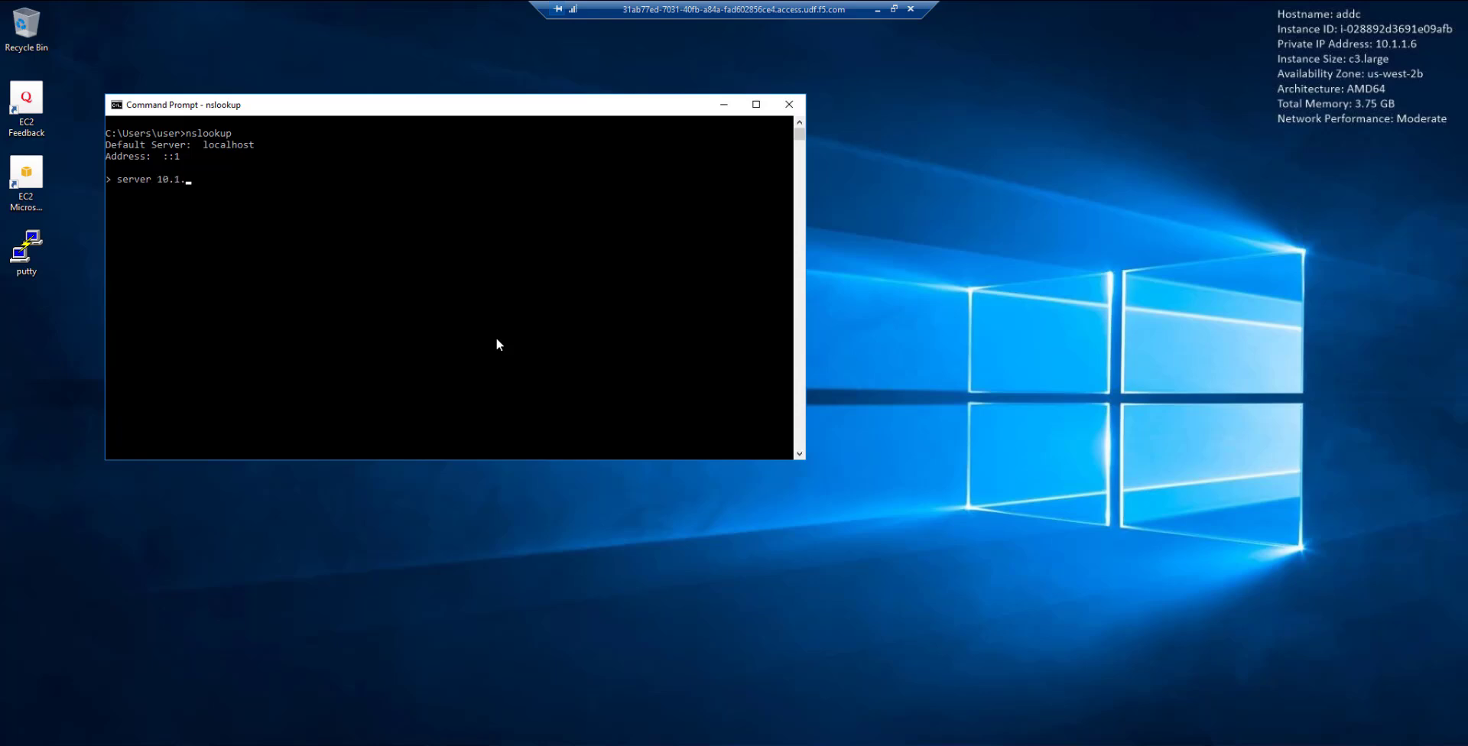
pyautogui.write('server 10.1.20.53')
pyautogui.press('Return')
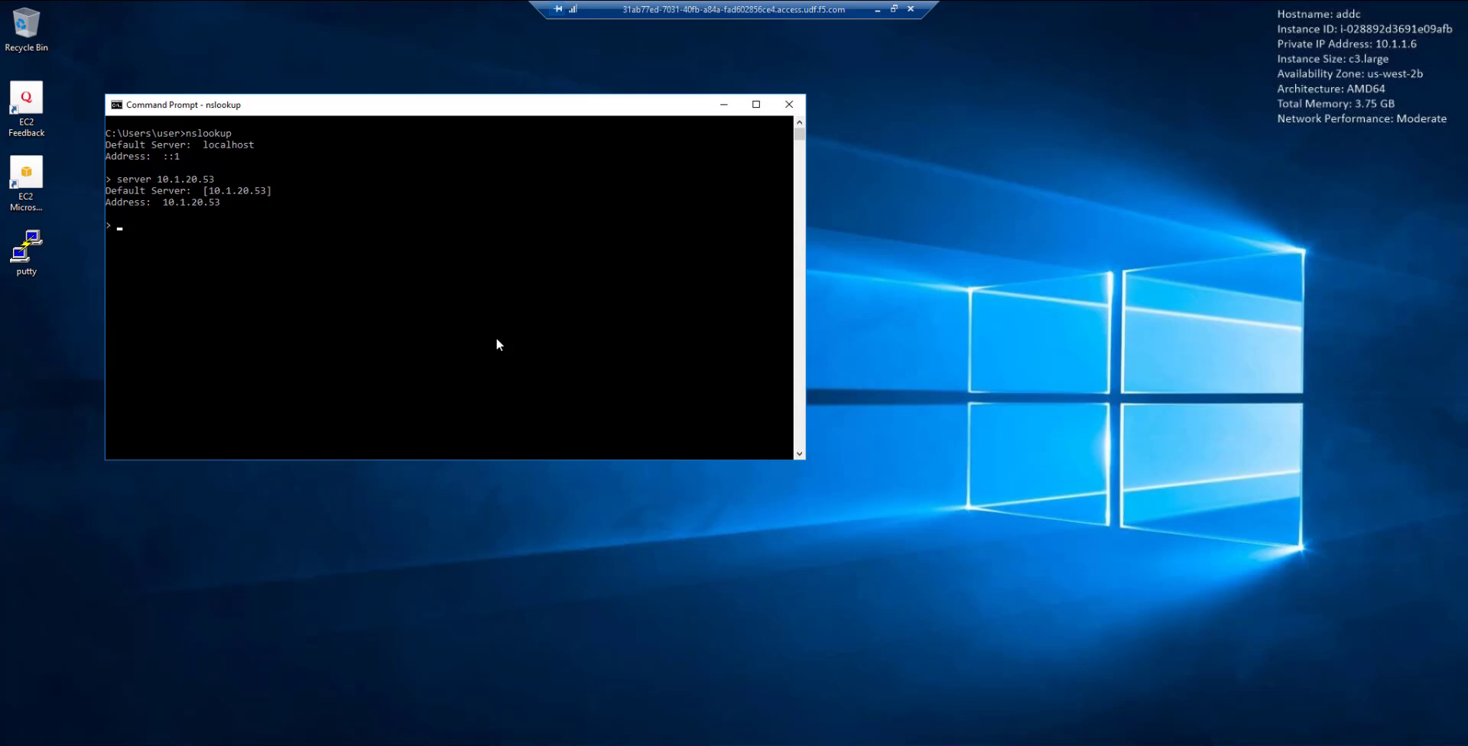
# Step: Query msn.com and itc.demo through the listener in nslookup
pyautogui.write('msncomom')
pyautogui.press('Return')
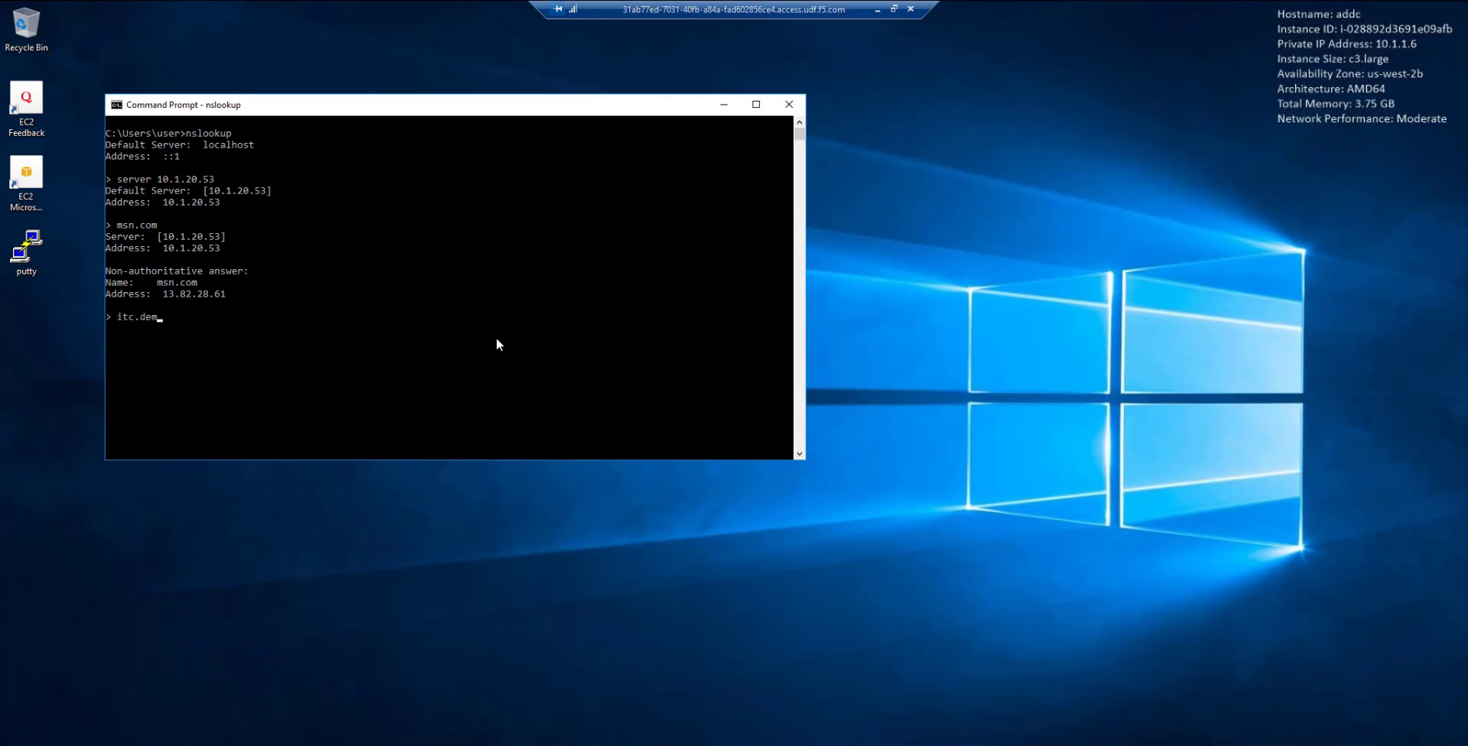
pyautogui.write('itc.demo')
pyautogui.press('Return')
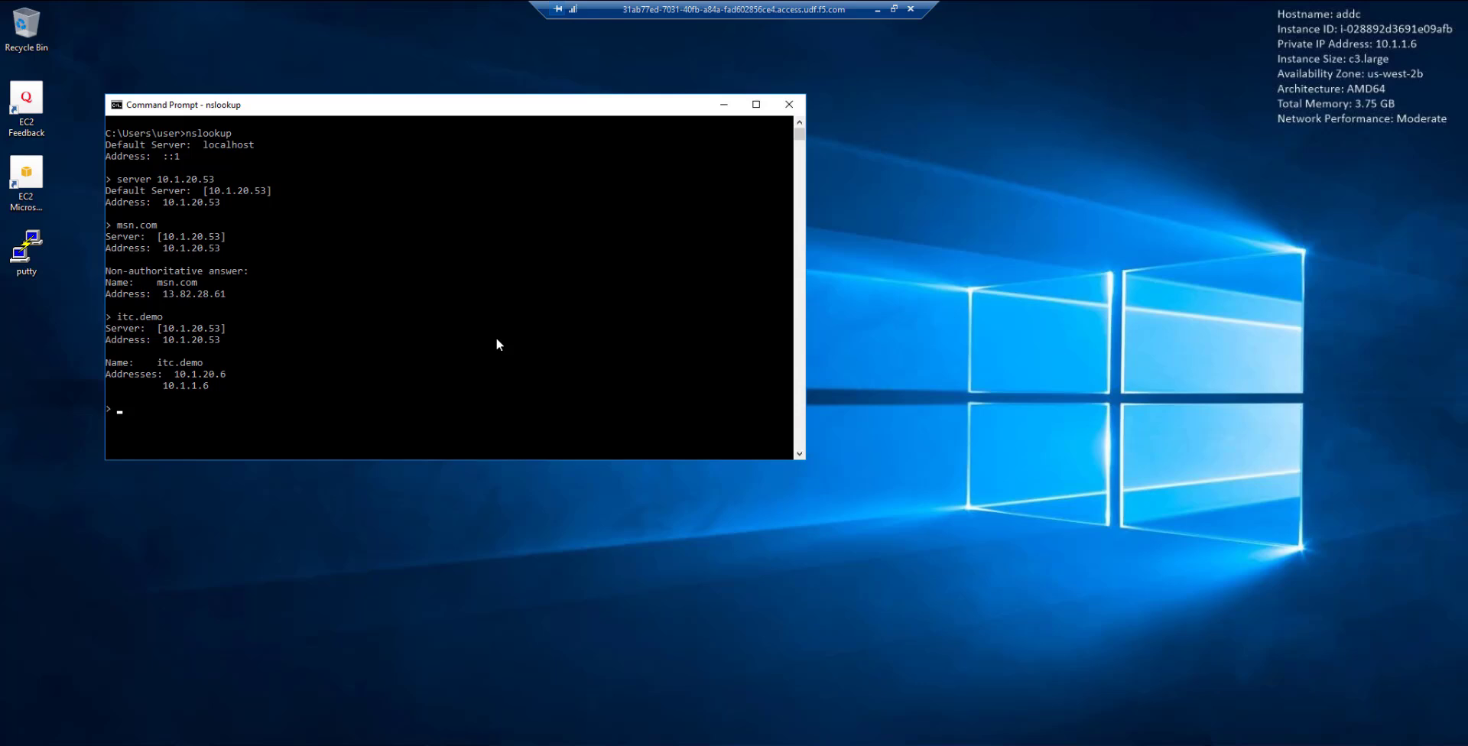
# Step: Query nfl.com three times in nslookup to generate repeated requests for the DNS cache
pyautogui.write('nfl.com')
pyautogui.press('Return')
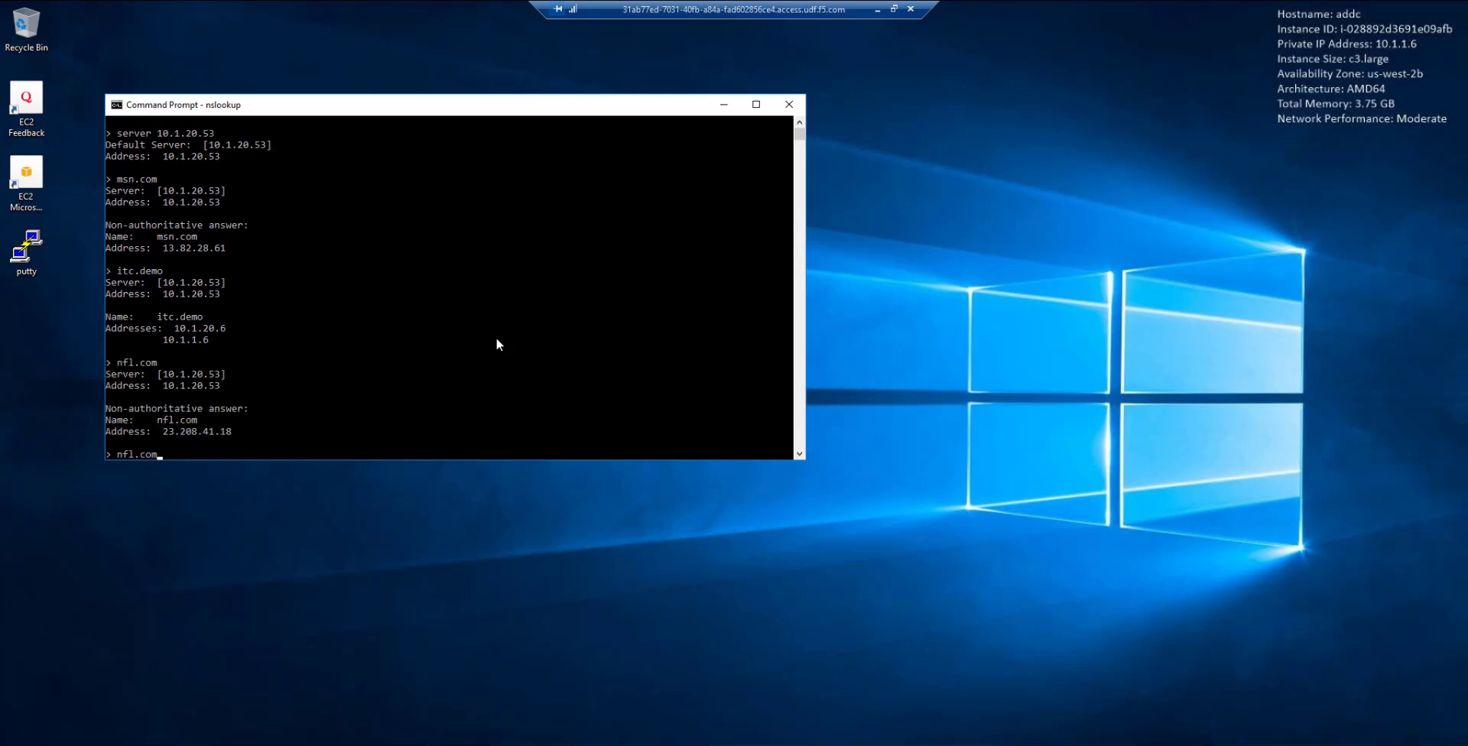
pyautogui.press('Return')
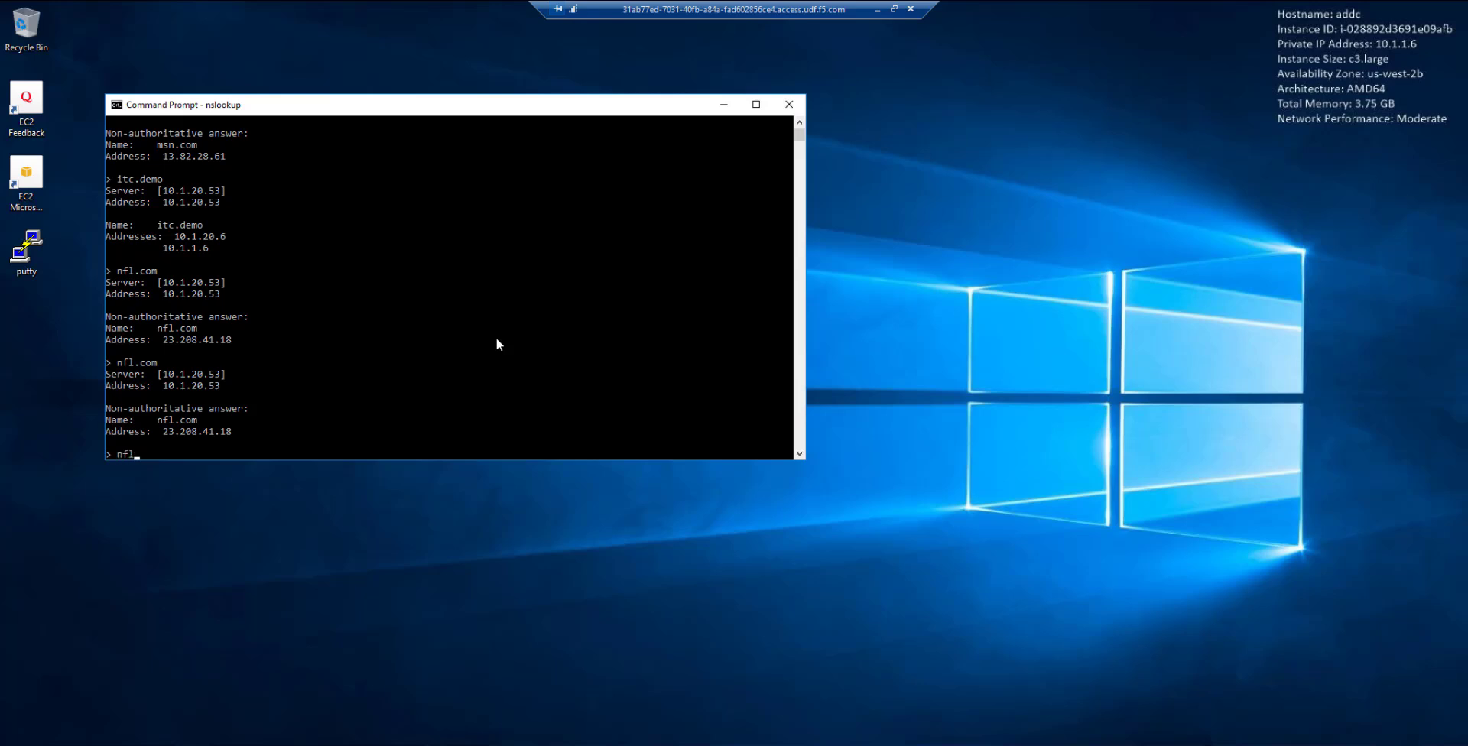
pyautogui.write('nfl.com')
pyautogui.press('Return')
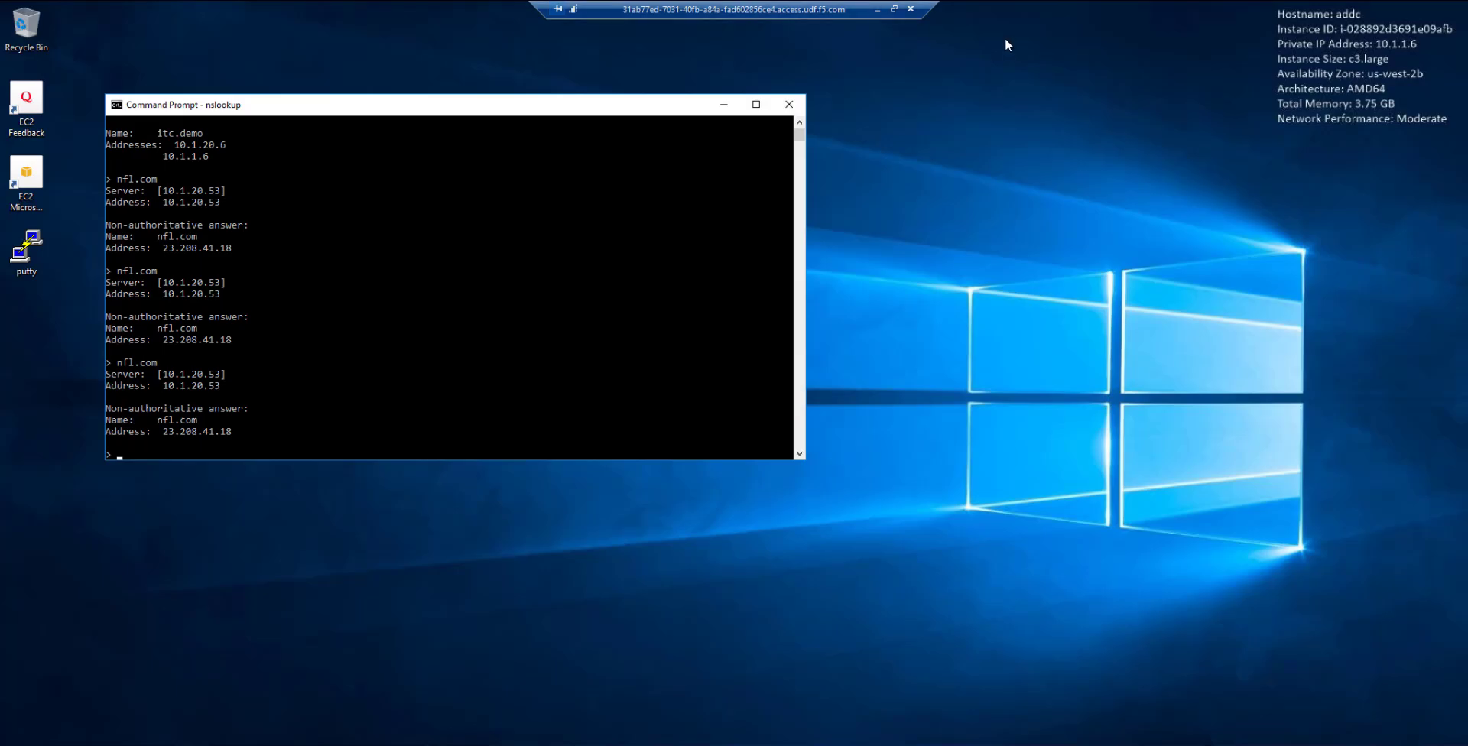
# Step: Switch back to the BIG-IP web interface and view the DNS analytics for the Device virtual server by Domain Names
pyautogui.click(877, 10)
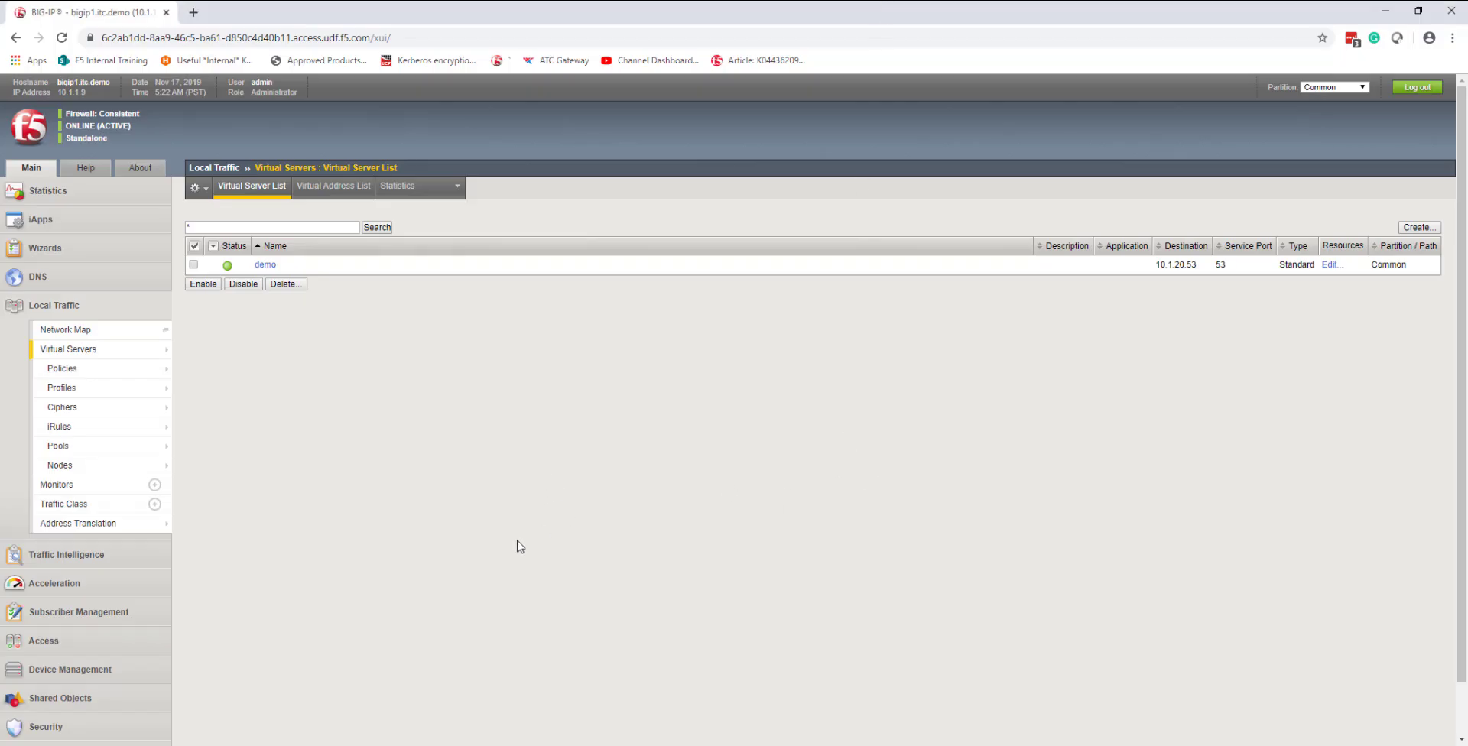
pyautogui.scroll(-1, 459, 527)
pyautogui.click(125, 128)
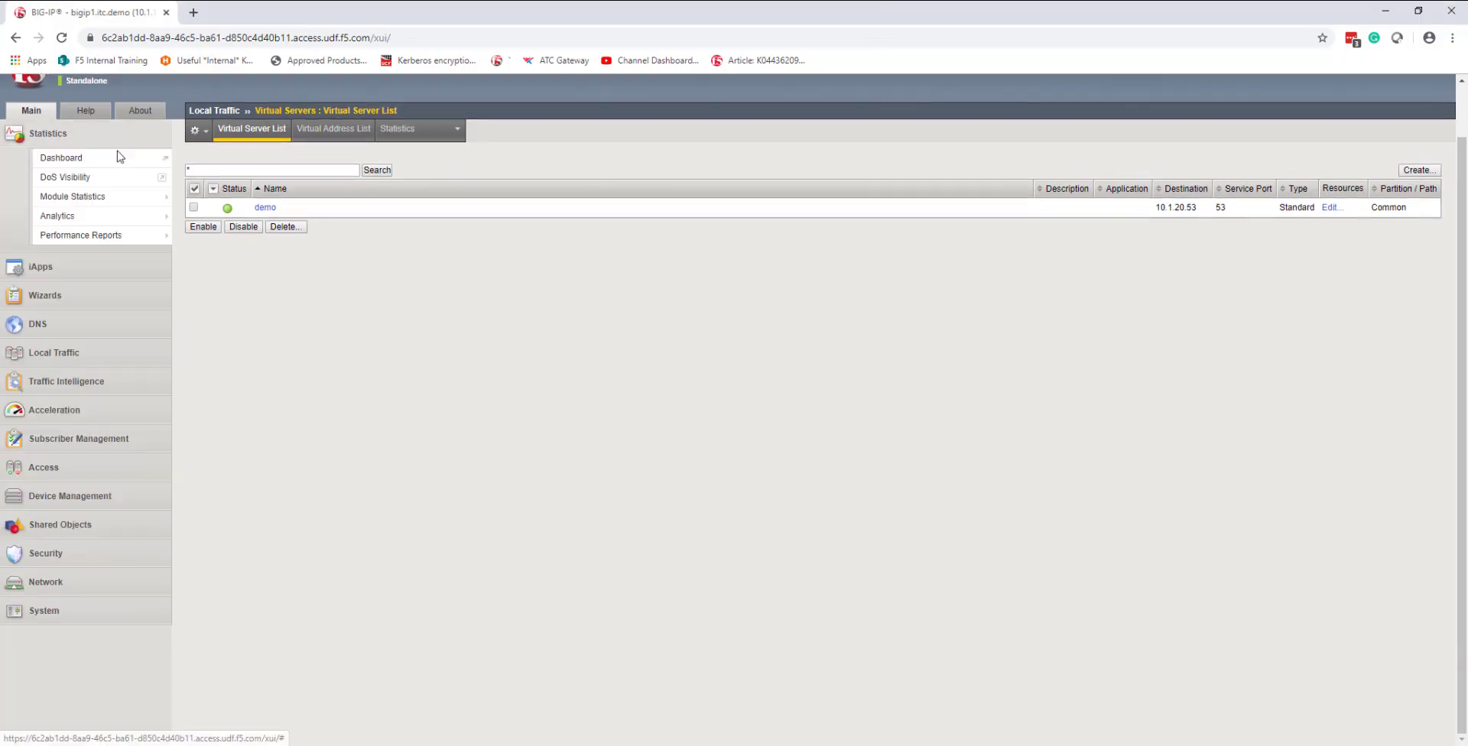
pyautogui.moveTo(90, 217)
pyautogui.click(213, 260)
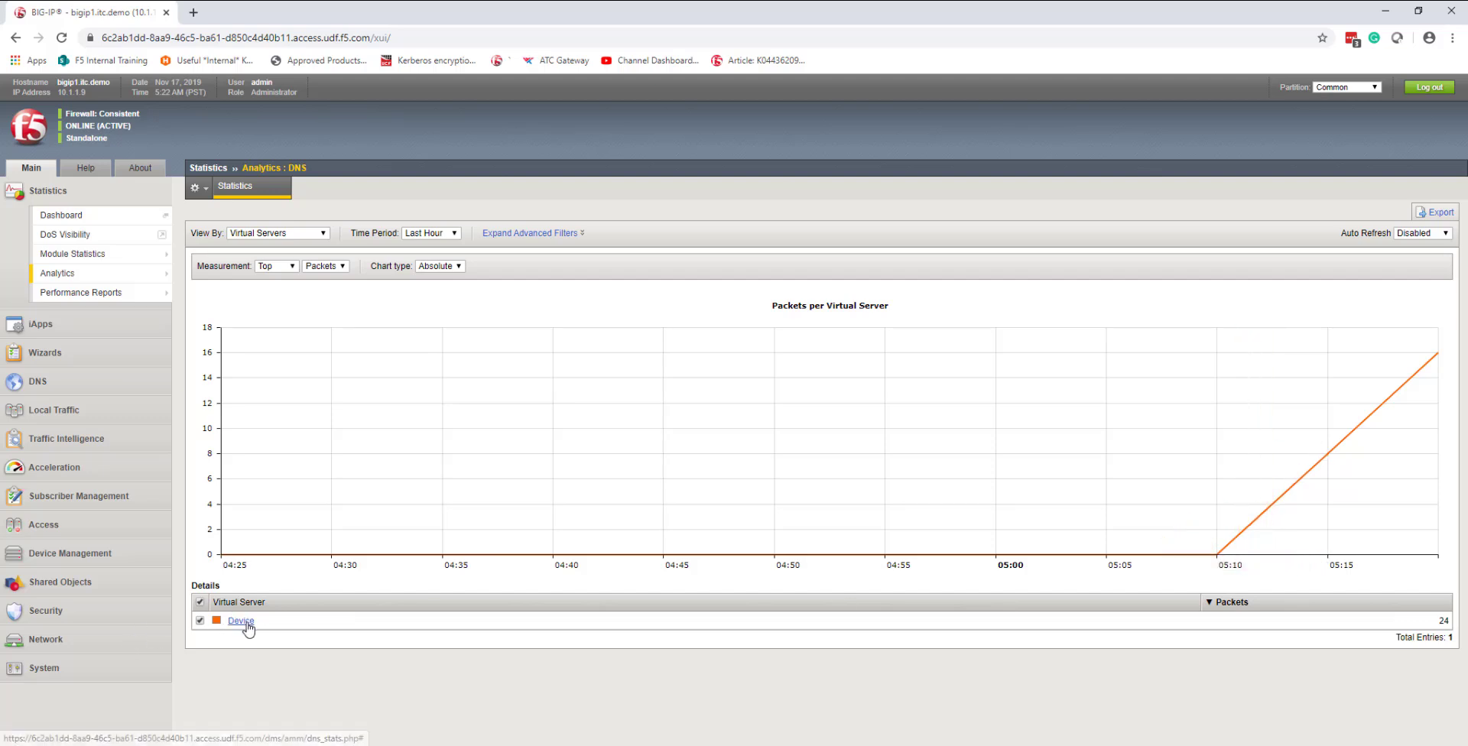
pyautogui.click(243, 620)
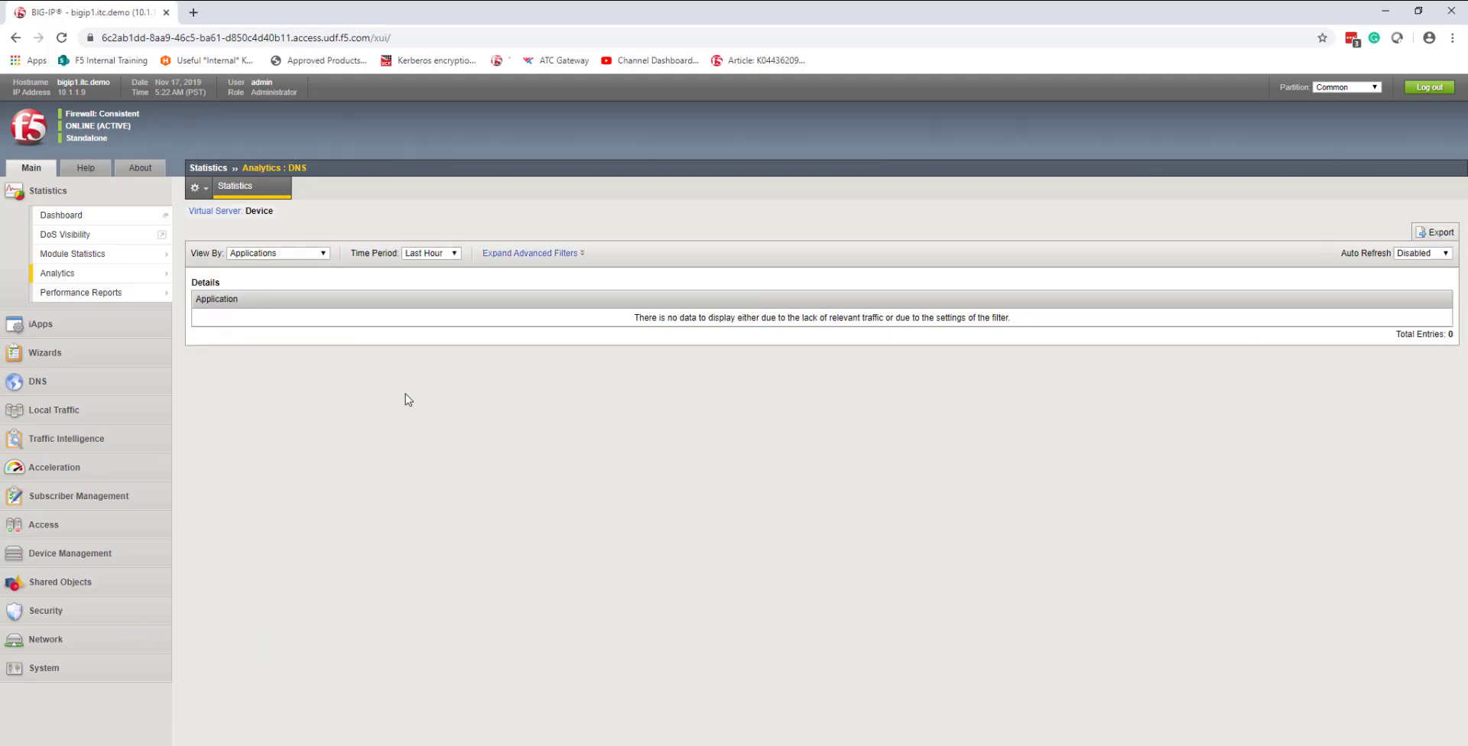
pyautogui.click(274, 256)
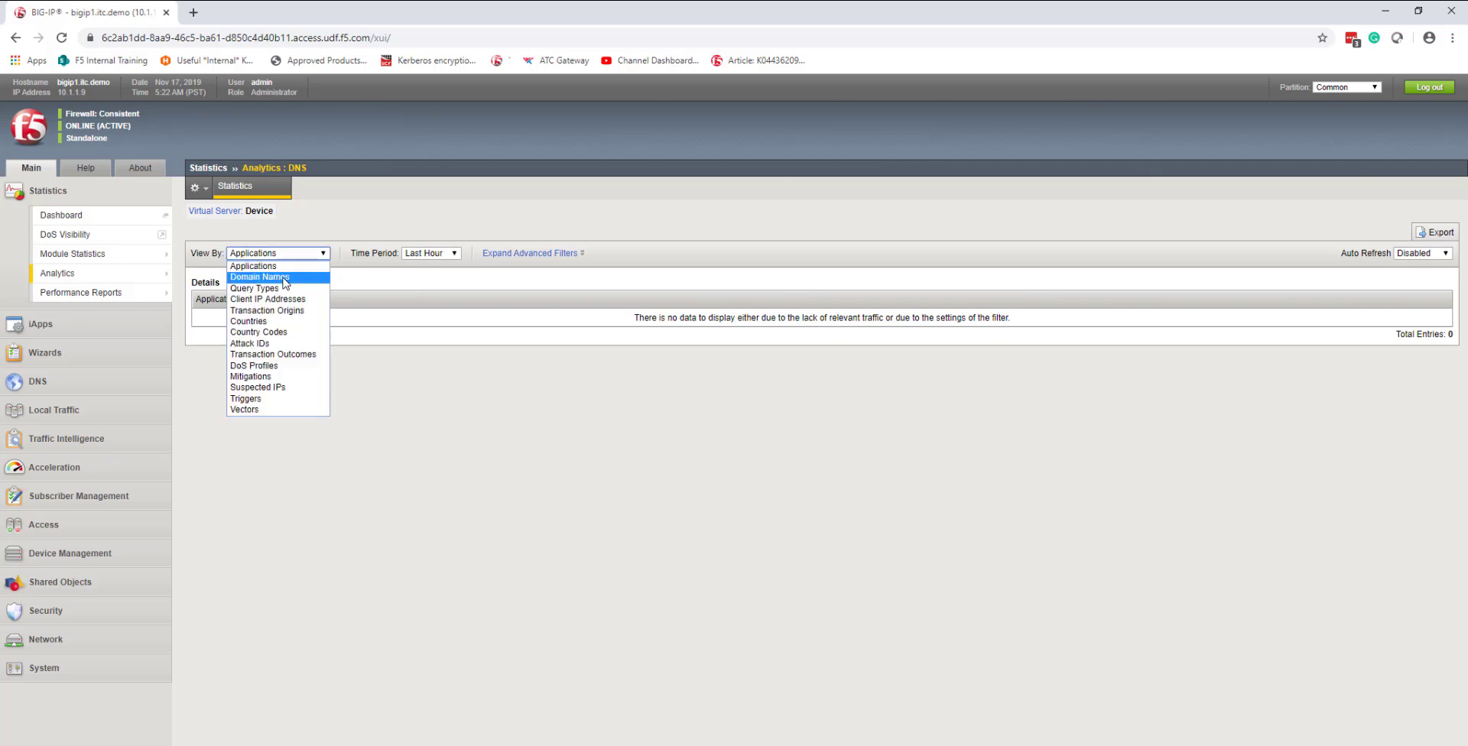
pyautogui.click(280, 277)
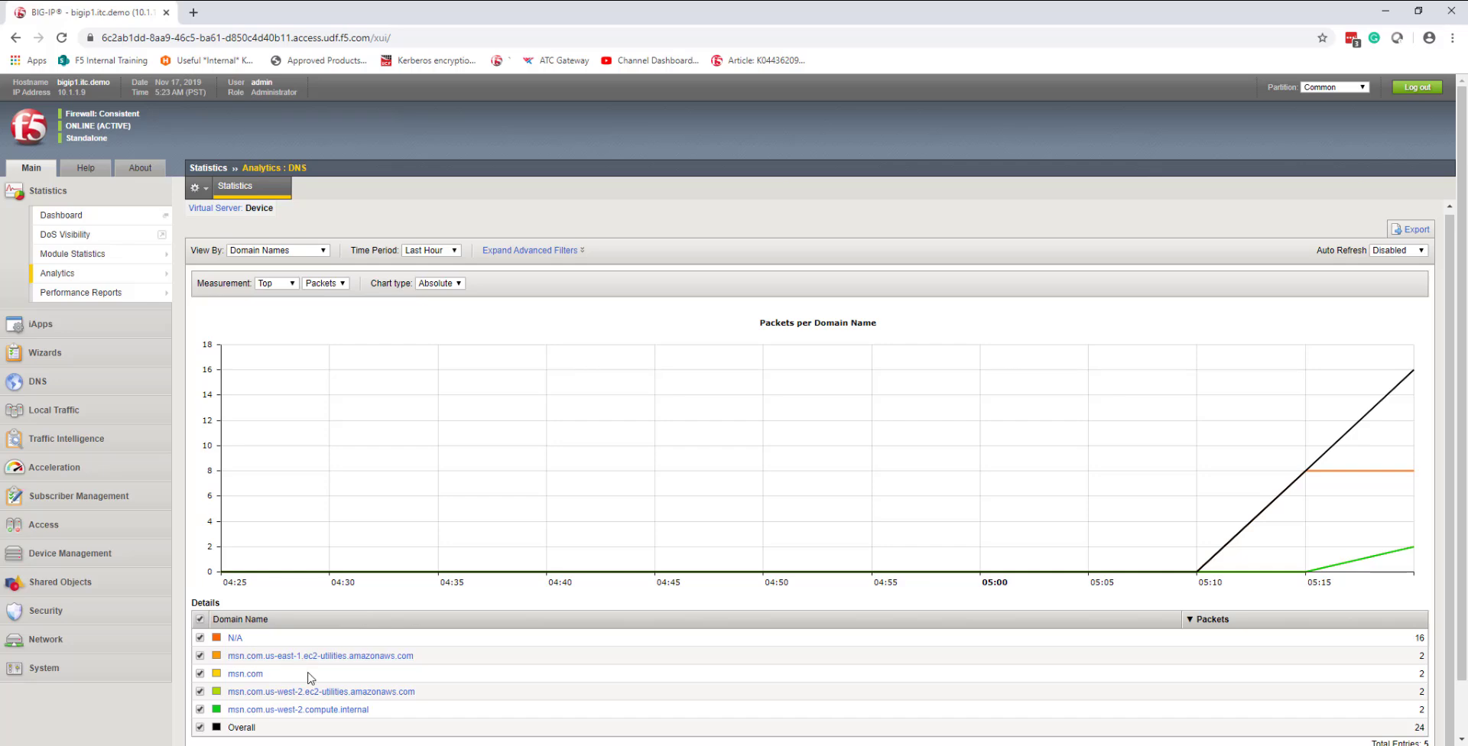
pyautogui.scroll(-1, 575, 688)
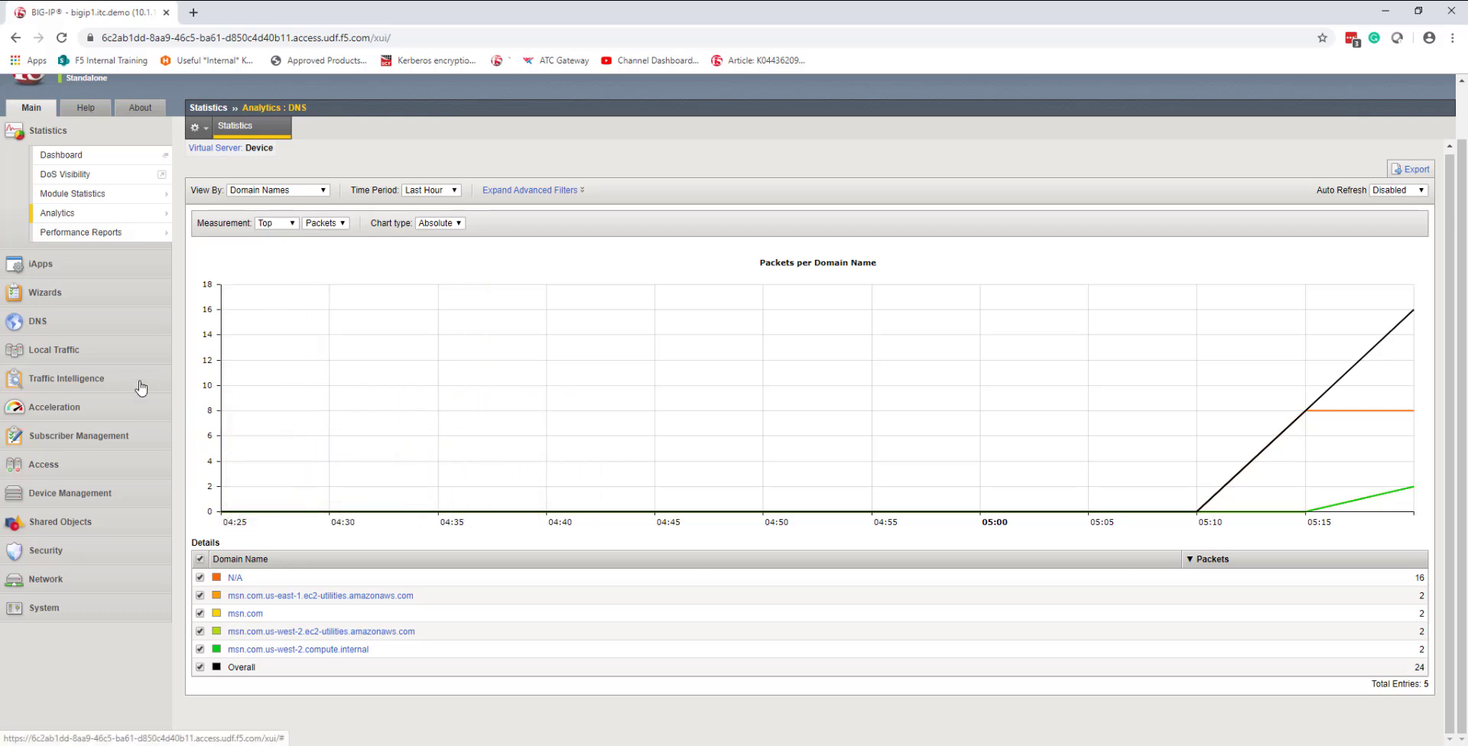
# Step: Open the DNS cache statistics and examine the detailed summary for demo_cache, including queries, responses, hits and misses
pyautogui.click(121, 321)
pyautogui.moveTo(123, 324)
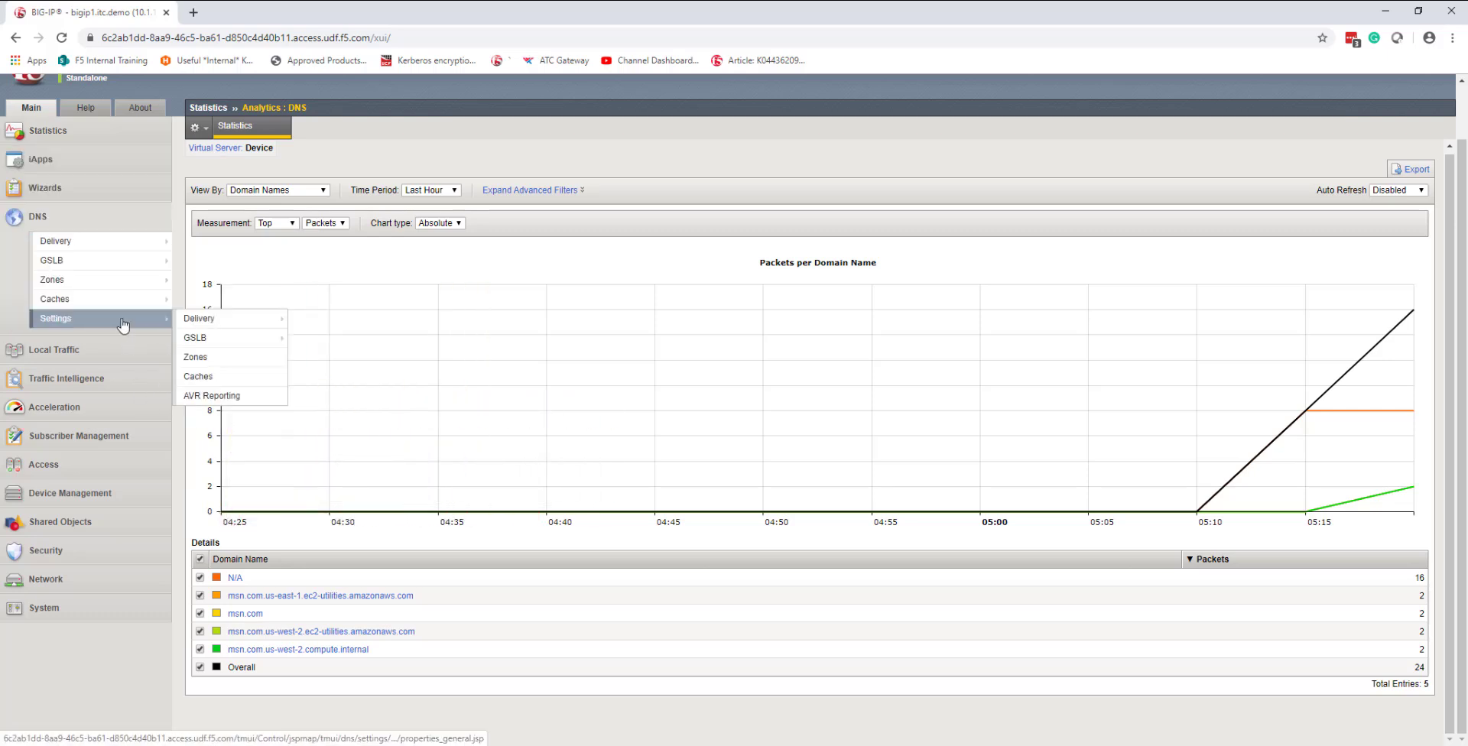
pyautogui.click(200, 299)
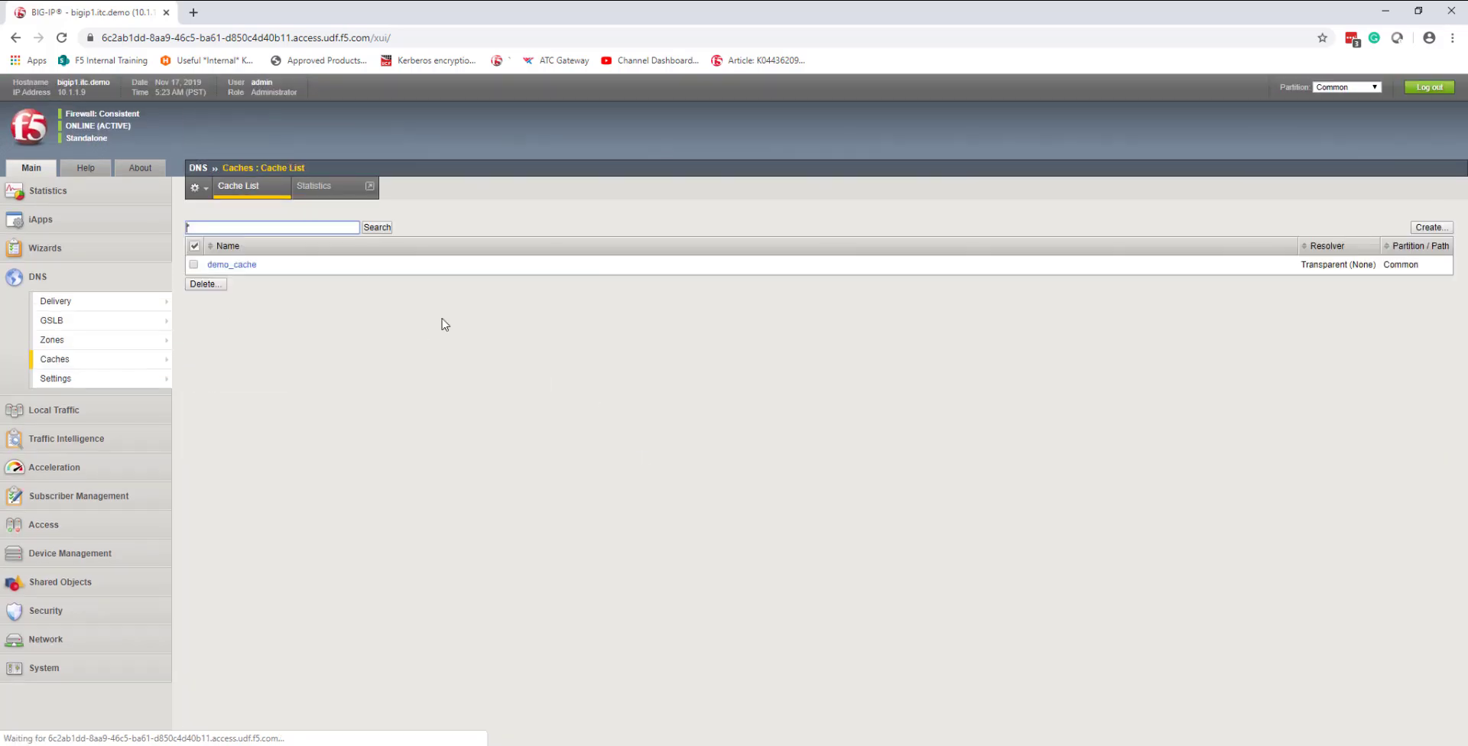
pyautogui.click(311, 197)
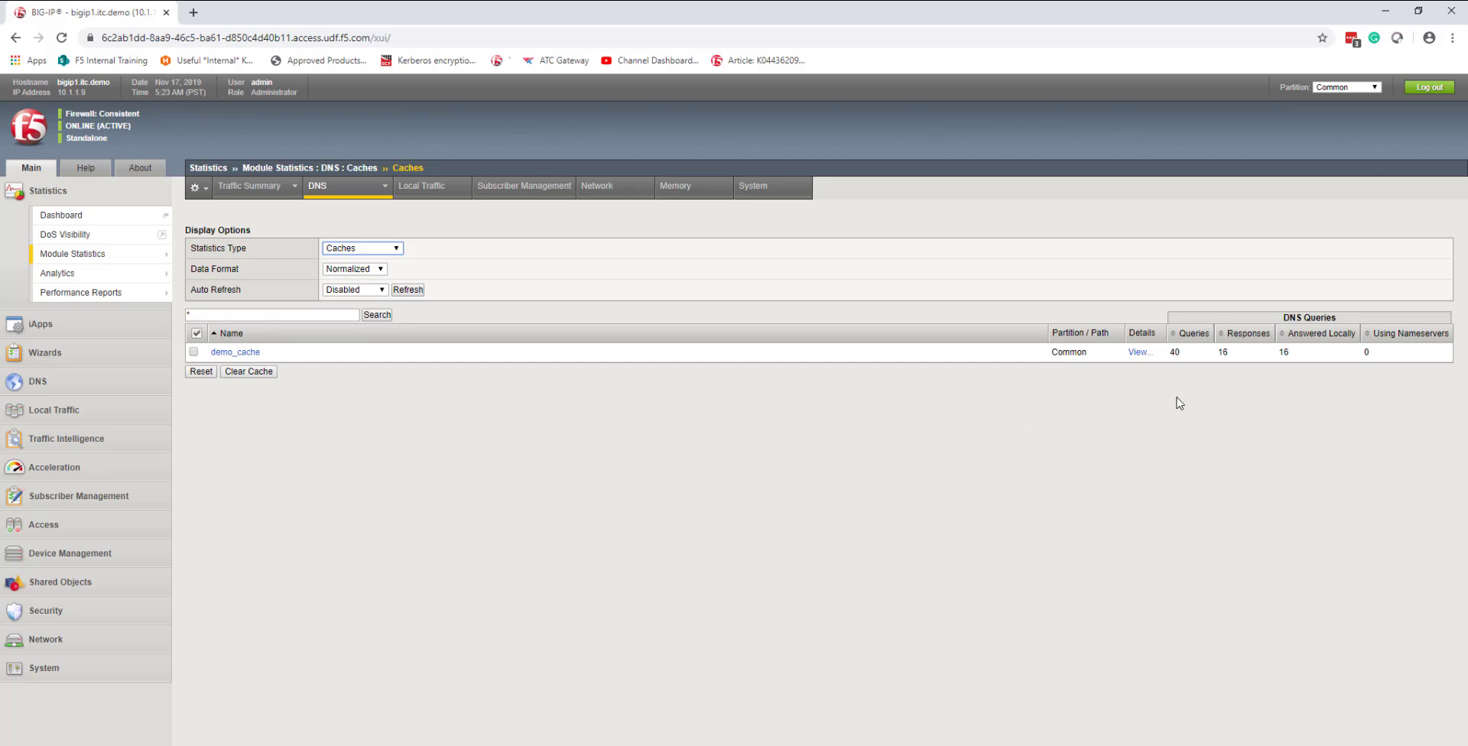
pyautogui.moveTo(1189, 357)
pyautogui.mouseDown()
pyautogui.moveTo(1177, 356)
pyautogui.moveTo(1230, 355)
pyautogui.moveTo(1217, 357)
pyautogui.mouseUp()
pyautogui.click(1227, 438)
pyautogui.click(1138, 353)
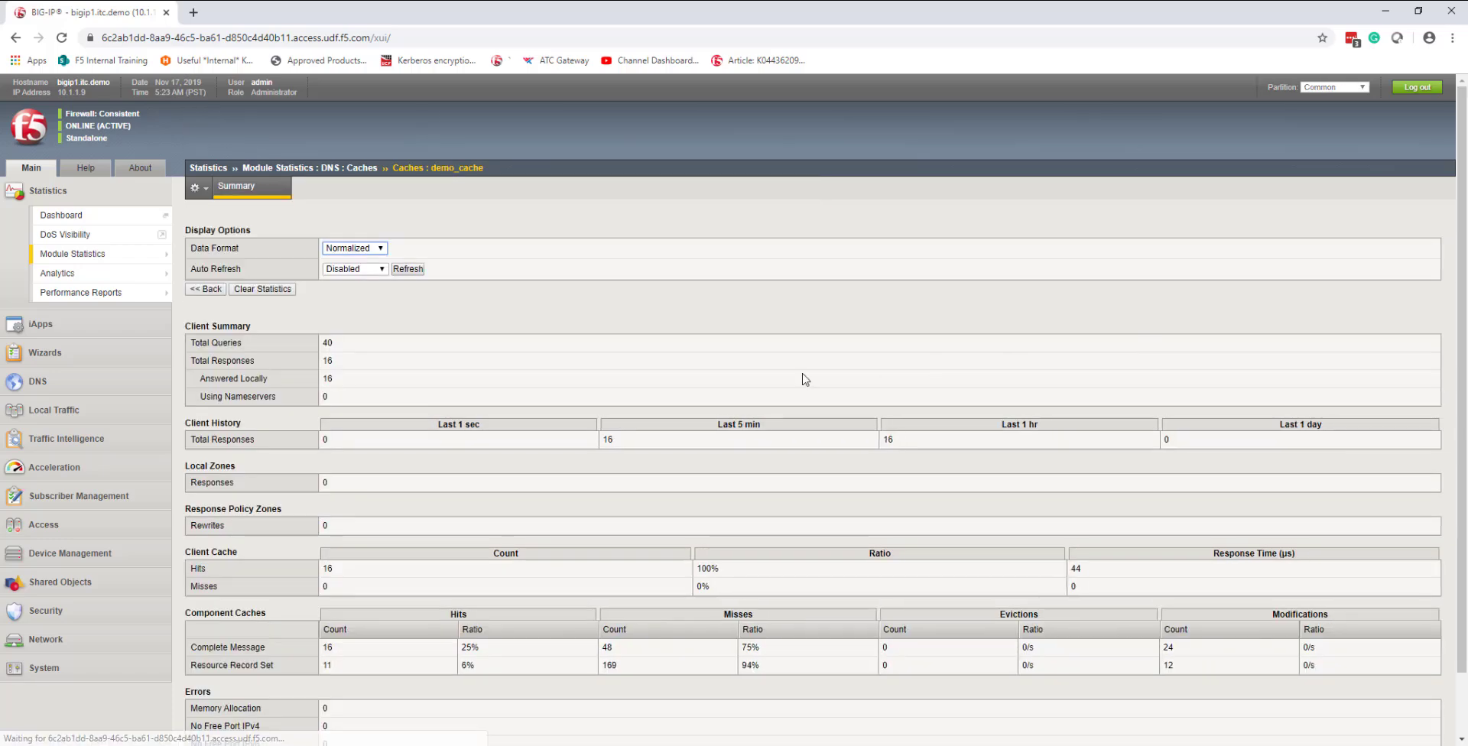
pyautogui.scroll(-1, 802, 380)
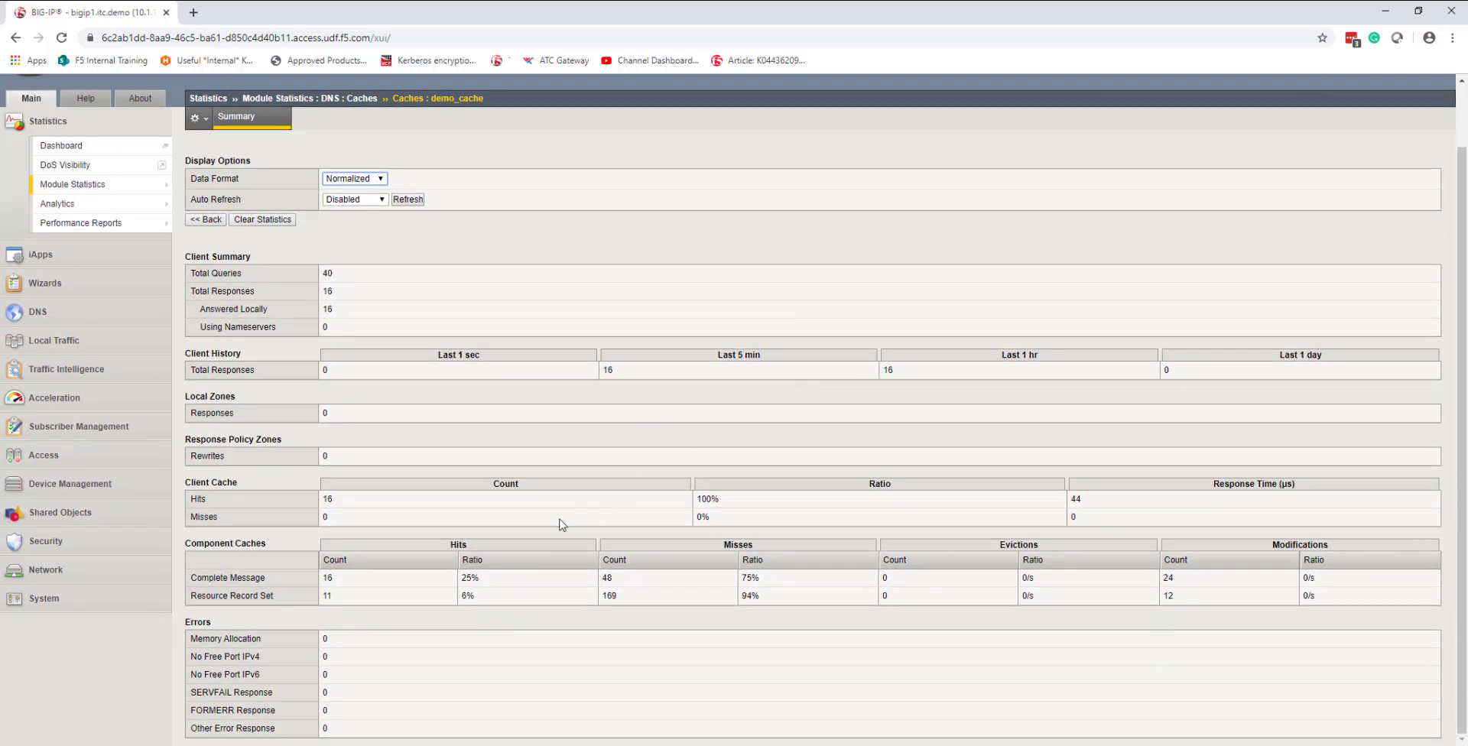